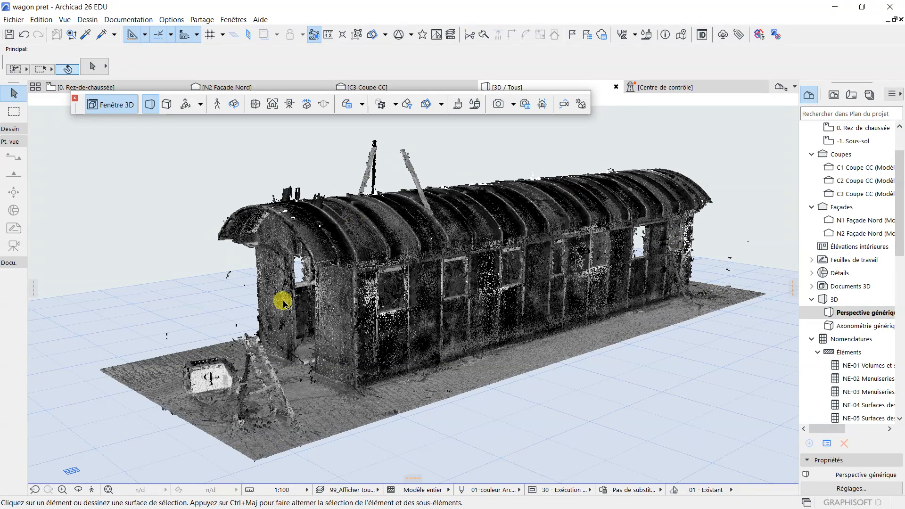
left_click(14, 20)
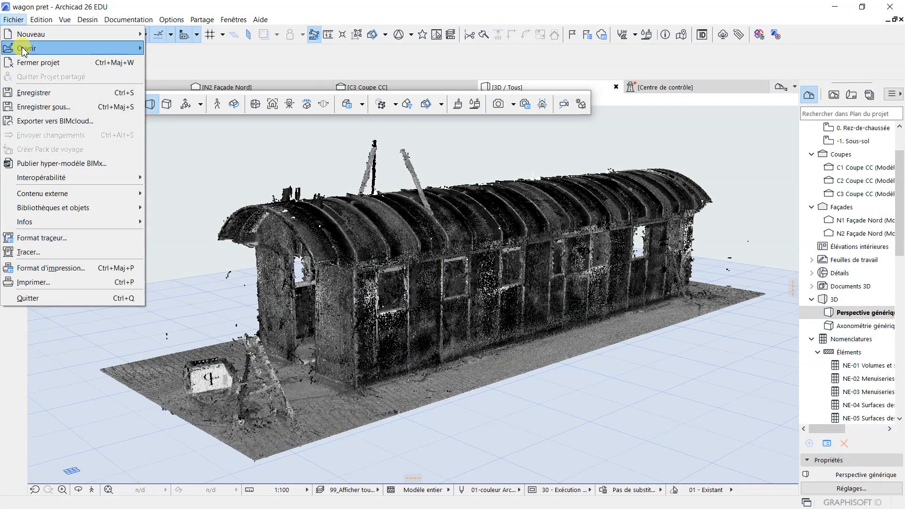
mouse_move(48, 178)
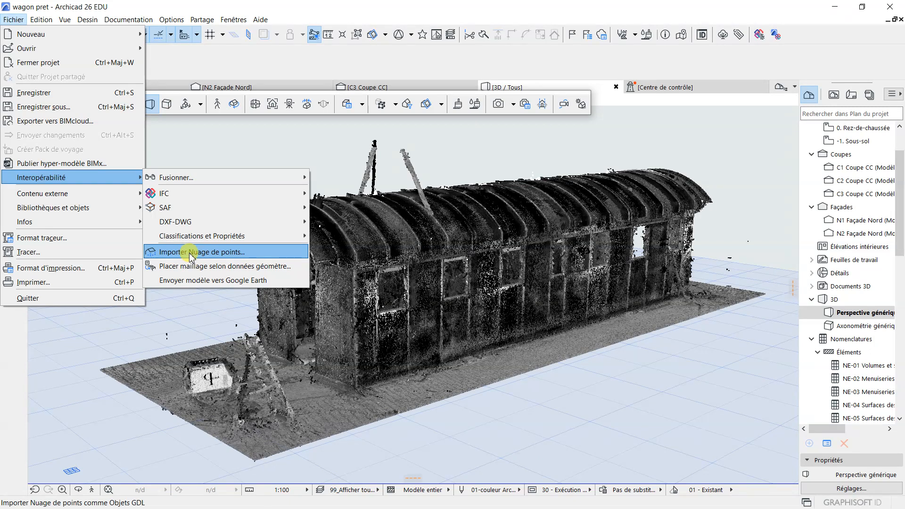
left_click(279, 157)
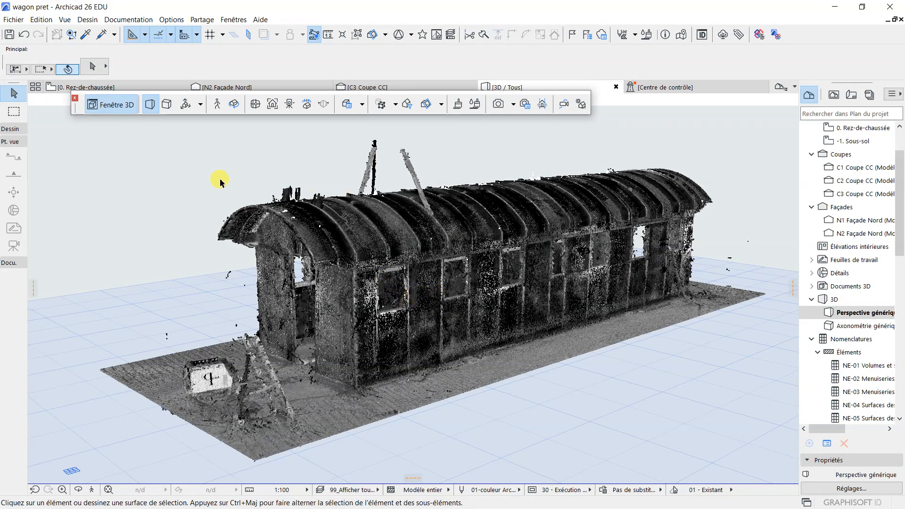
Step: Review the point cloud in the ground-floor plan and in sections C1 and C2
left_click(93, 88)
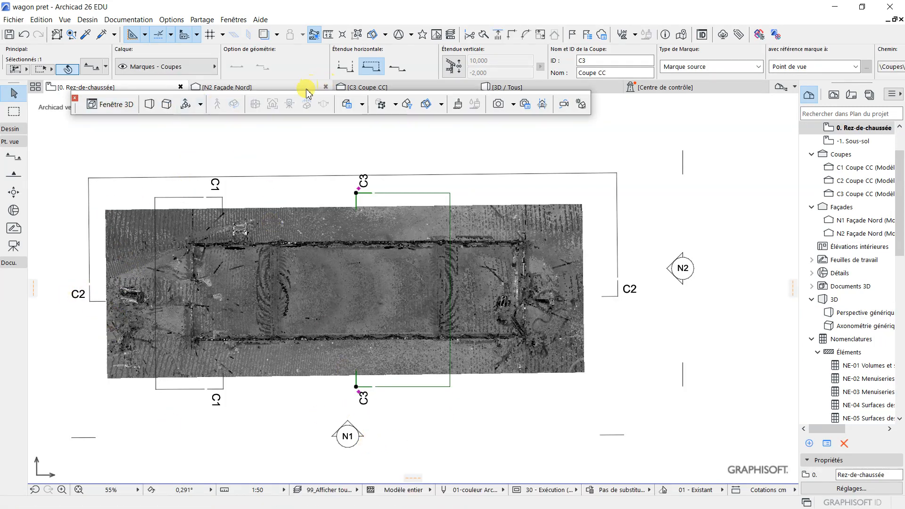
left_click(847, 168)
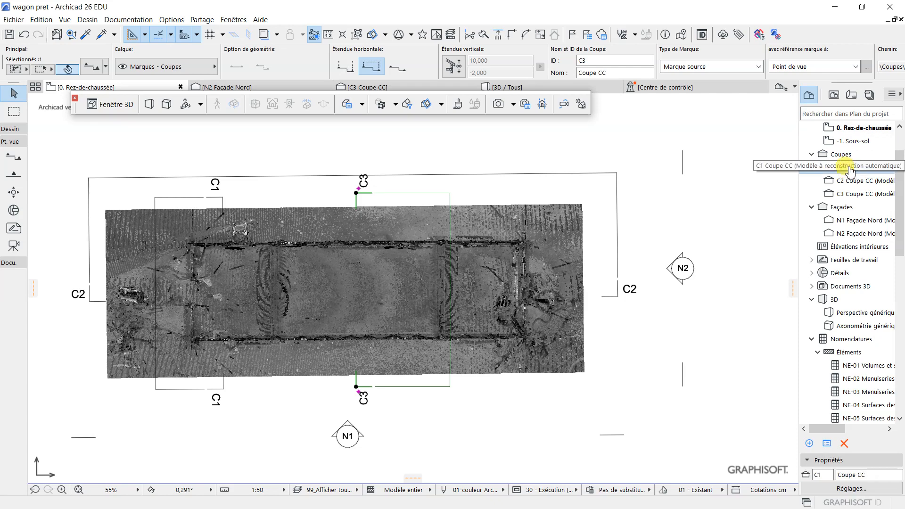
double_click(847, 170)
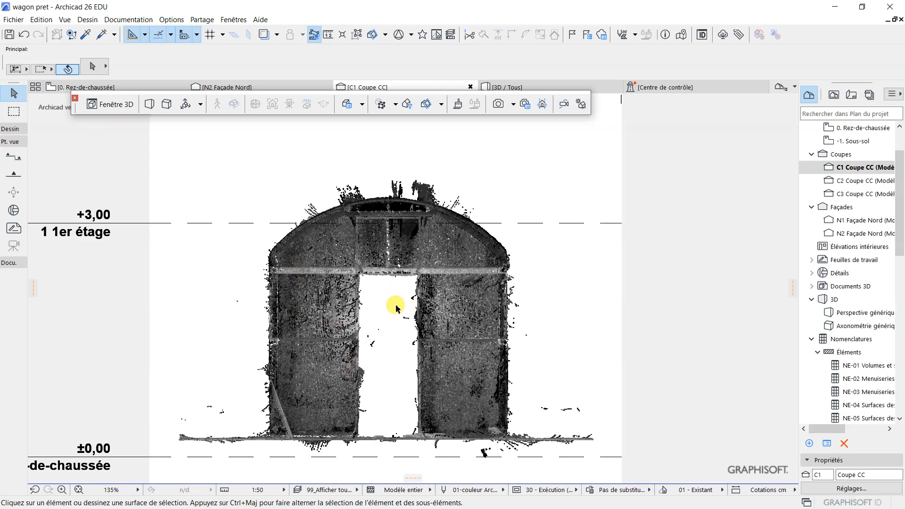
double_click(870, 181)
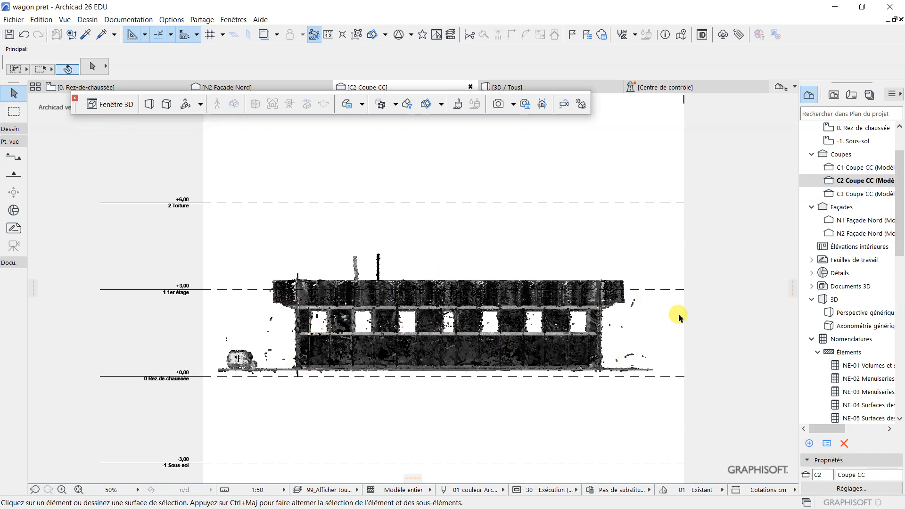
left_click(97, 87)
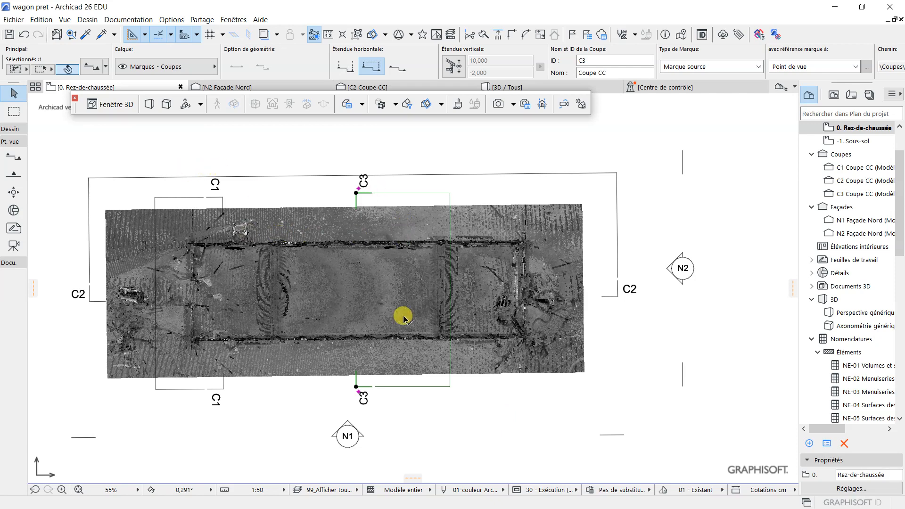
Step: Measure the wagon's height in section C1, from the top of the roof down to the ground
double_click(855, 170)
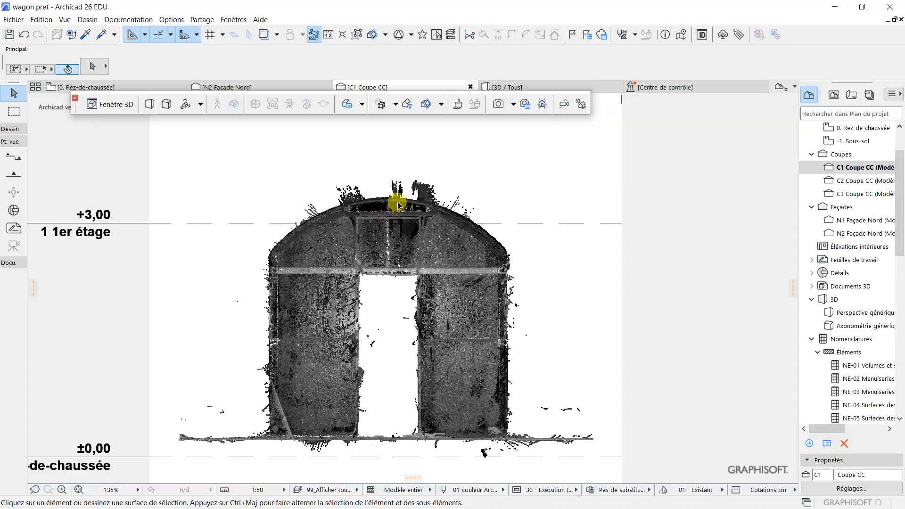
left_click(330, 37)
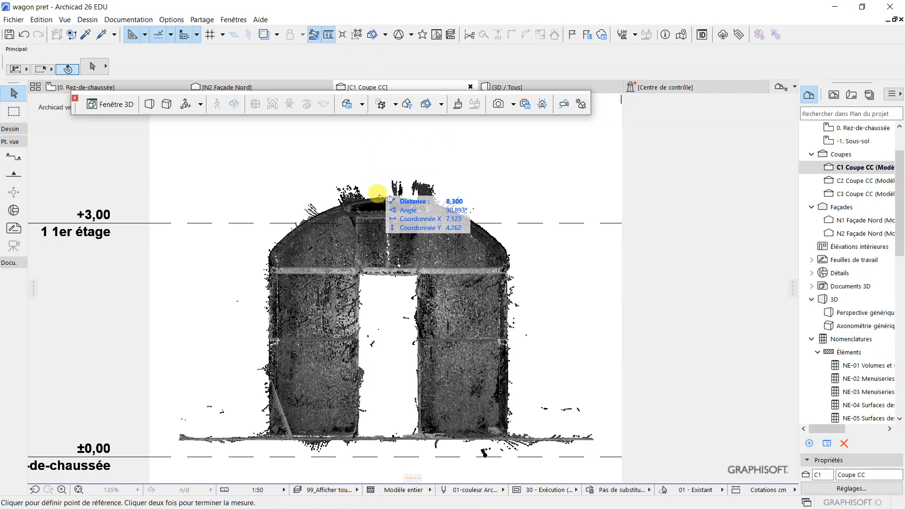
scroll(379, 190, "up", 5)
scroll(387, 191, "up", 3)
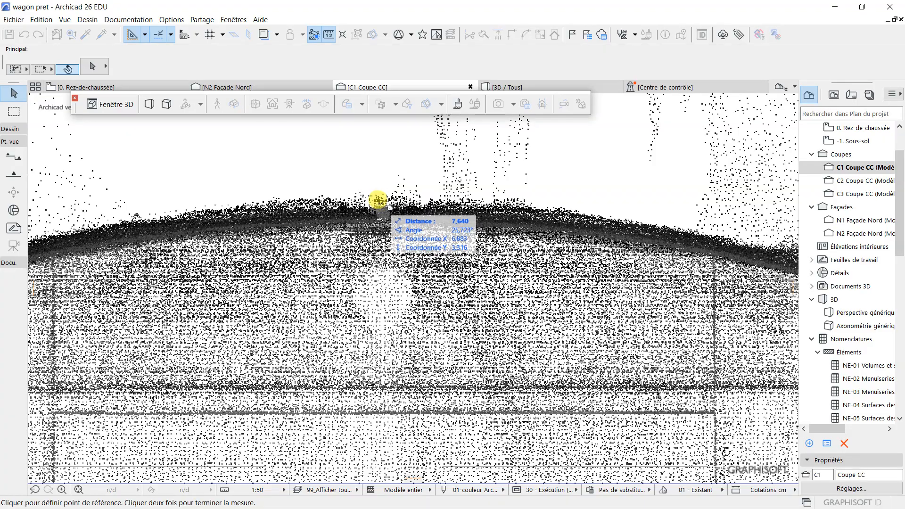
scroll(358, 249, "down", 8)
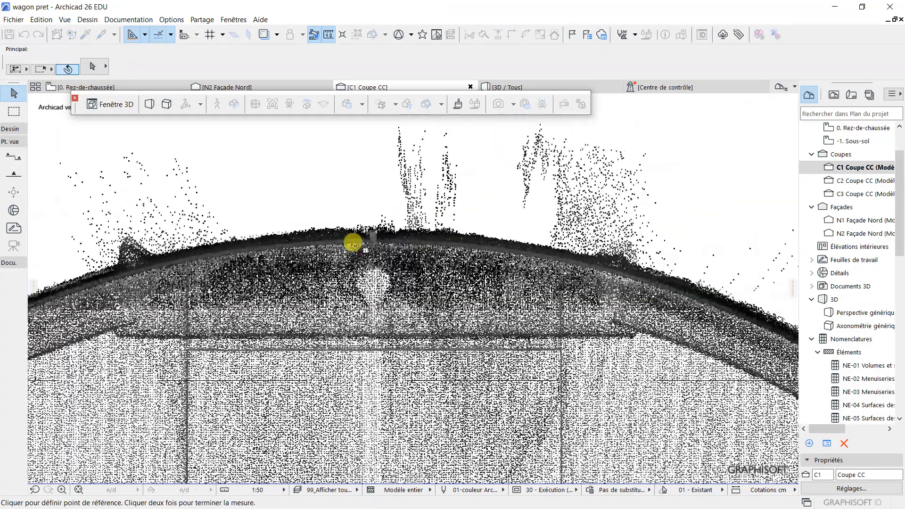
scroll(348, 377, "down", 2)
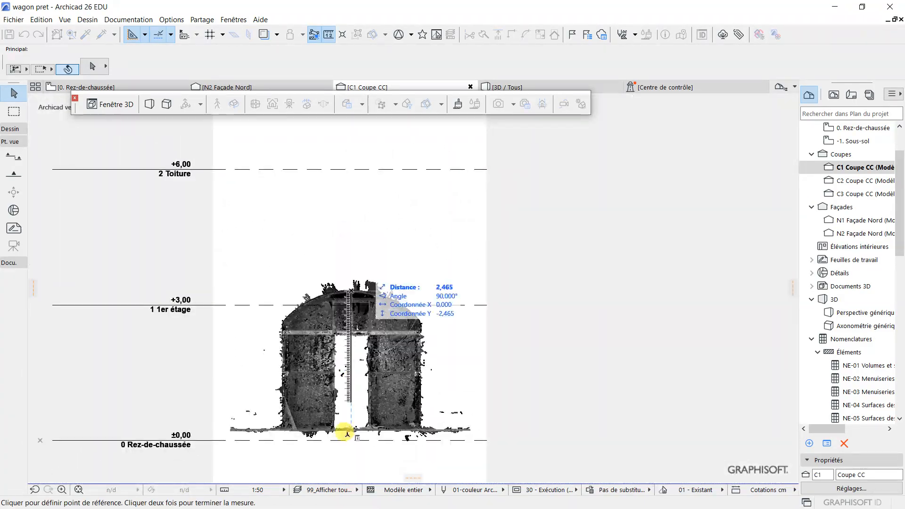
scroll(348, 427, "up", 5)
scroll(348, 428, "up", 2)
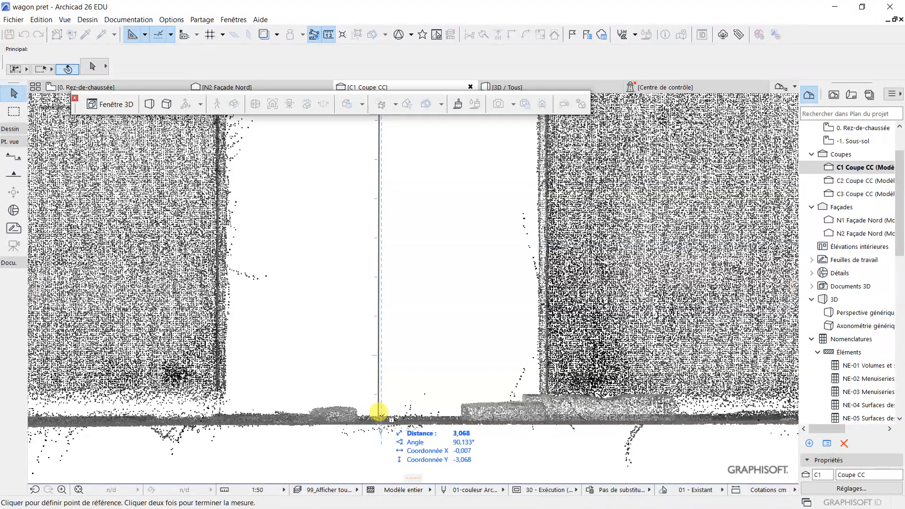
key("Escape")
scroll(368, 313, "down", 8)
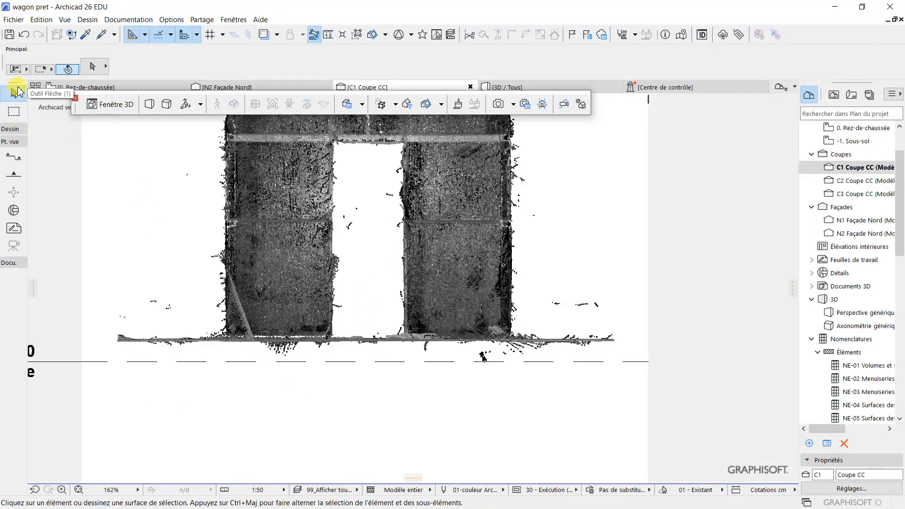
Step: Move the point cloud down about 0,235 m in section C1 so its ground line sits on the ±0,00 level
left_click(267, 234)
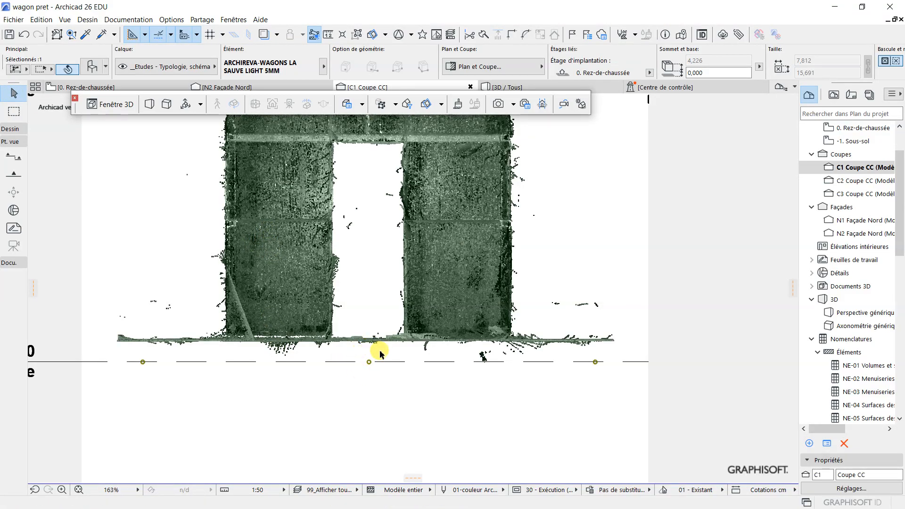
scroll(368, 347, "up", 10)
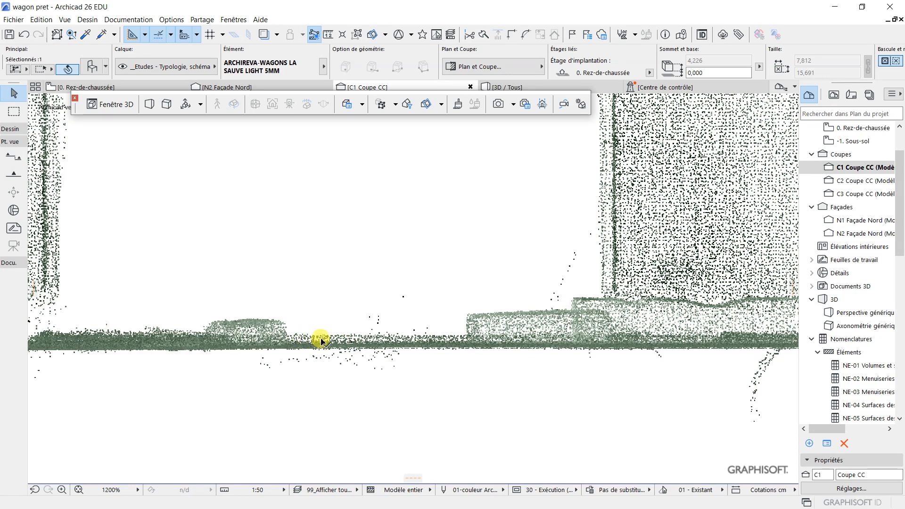
left_click(323, 344)
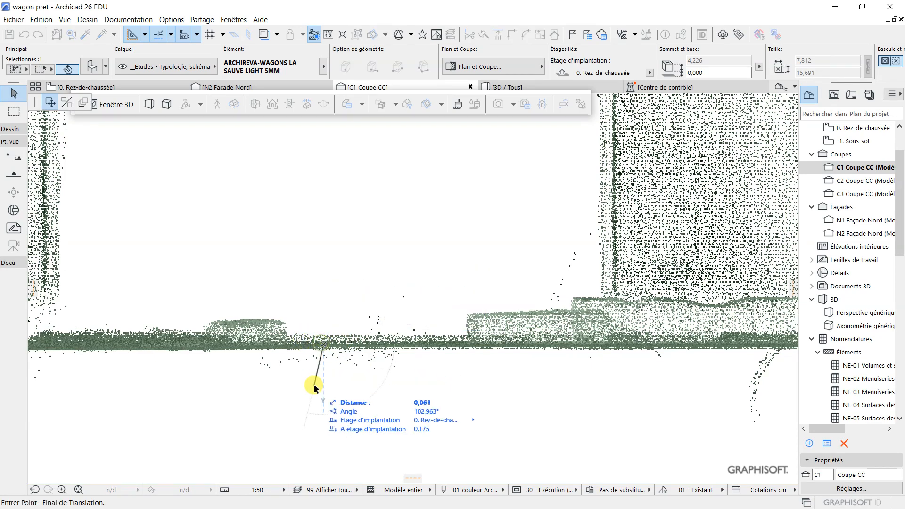
scroll(324, 390, "down", 1)
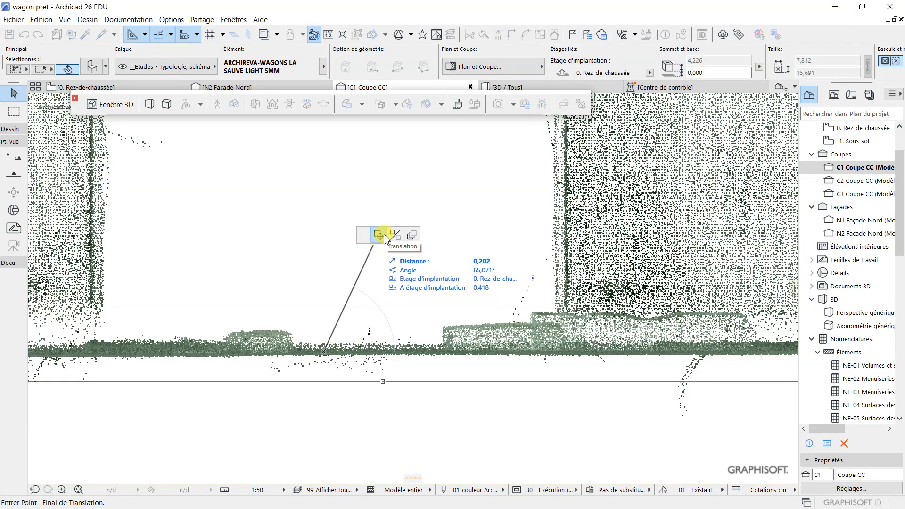
scroll(373, 353, "up", 3)
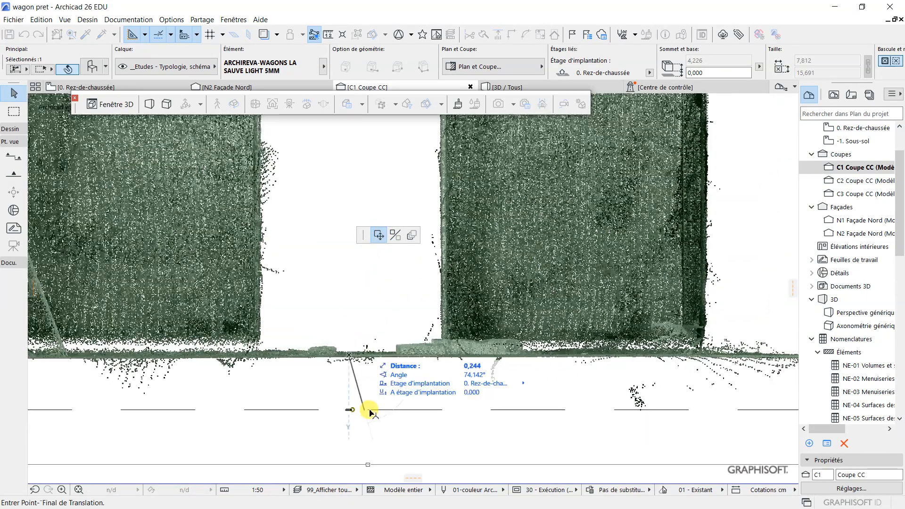
left_click(322, 412)
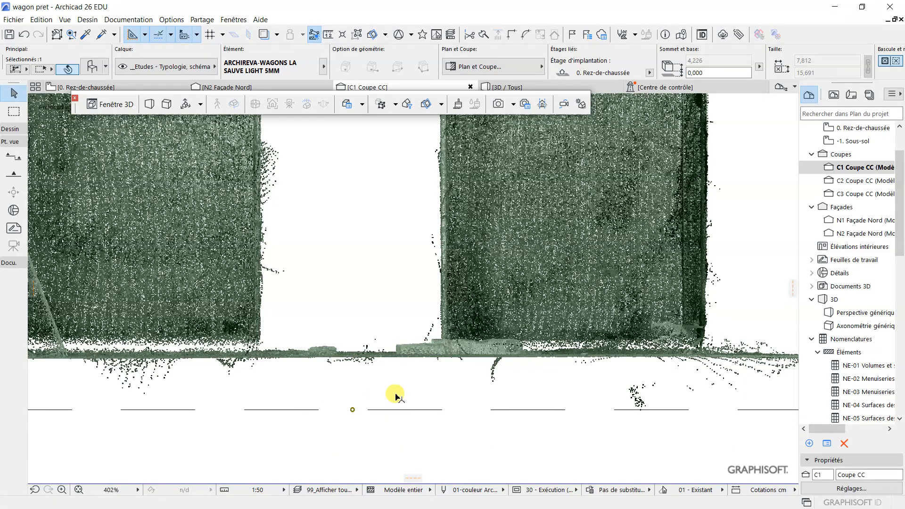
scroll(383, 301, "down", 5)
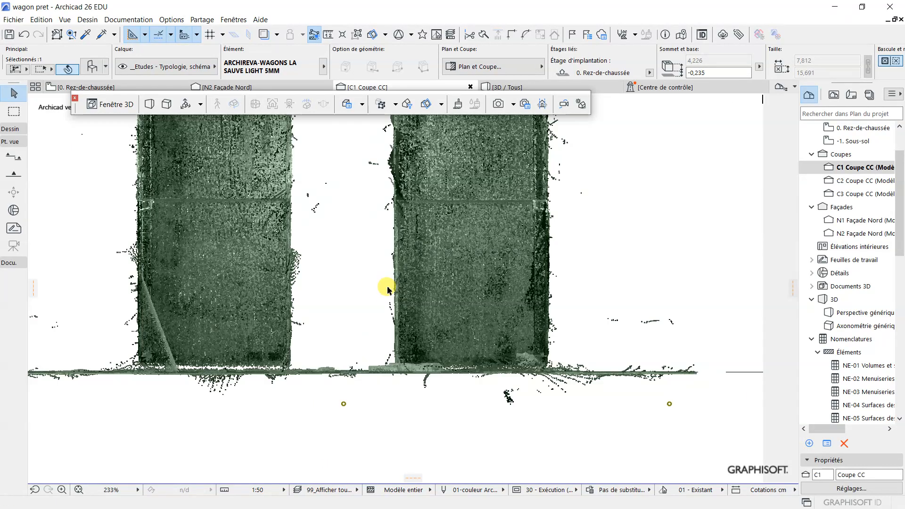
scroll(389, 419, "down", 2)
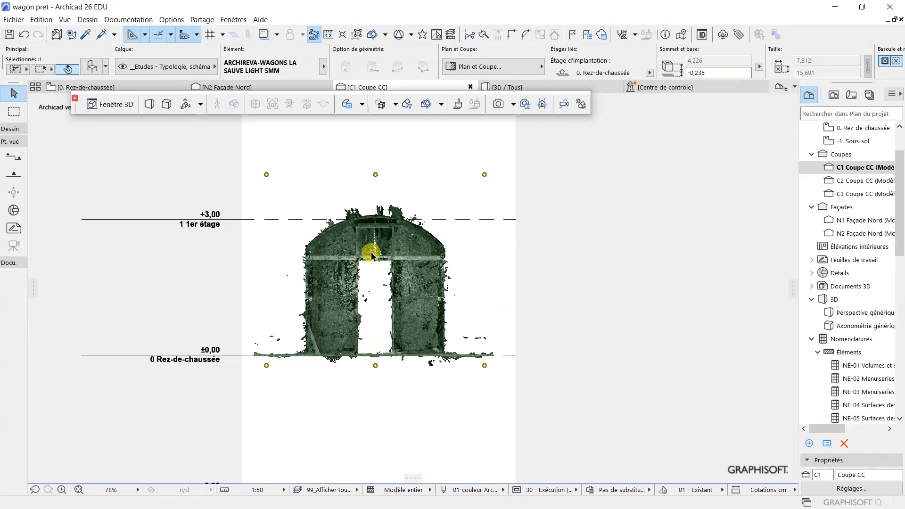
Step: Set the storey height of the Rez-de-chaussée to 3,6 m in the storey settings
scroll(349, 227, "up", 3)
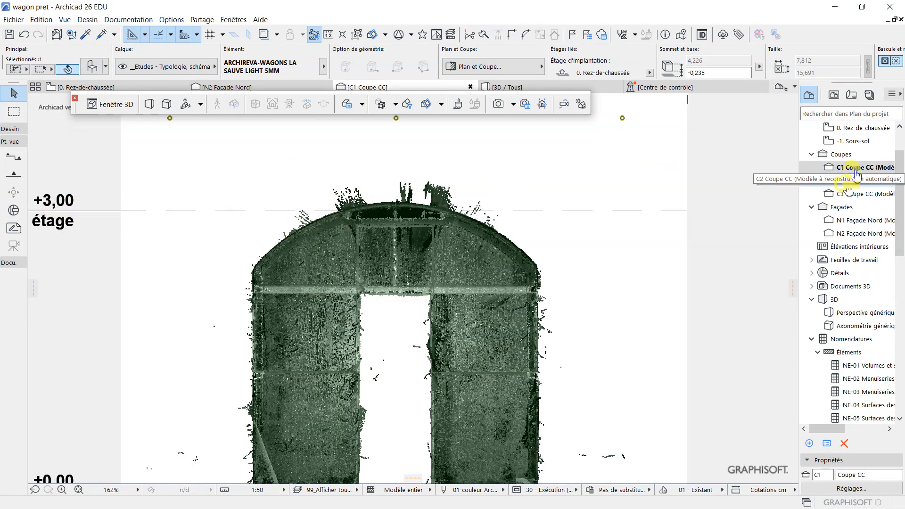
left_click(851, 130)
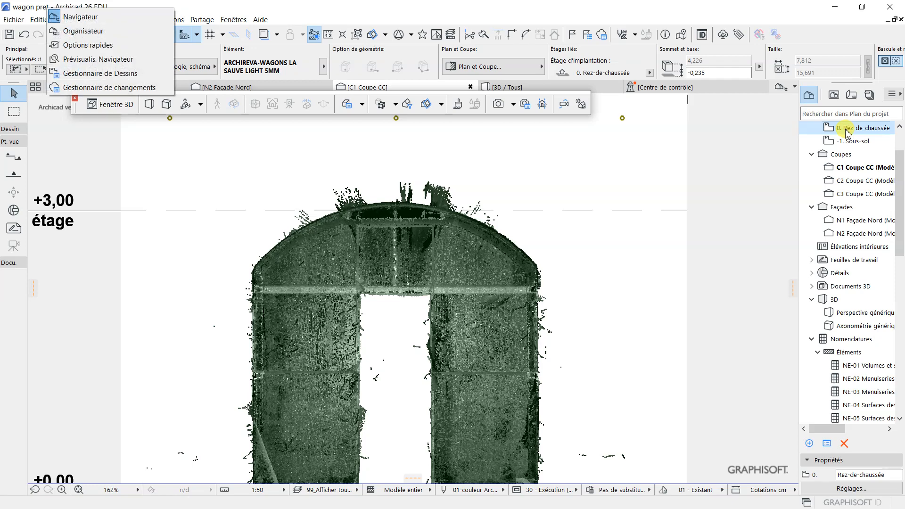
double_click(849, 131)
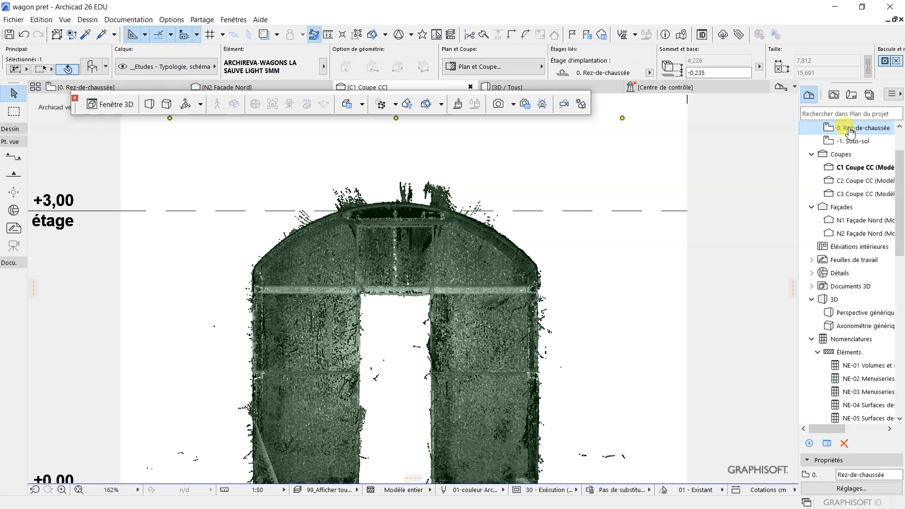
right_click(855, 129)
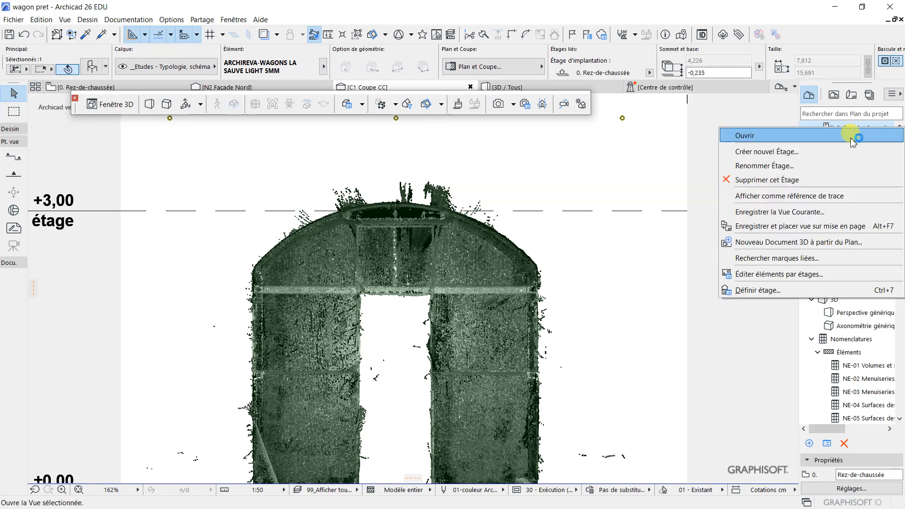
left_click(760, 290)
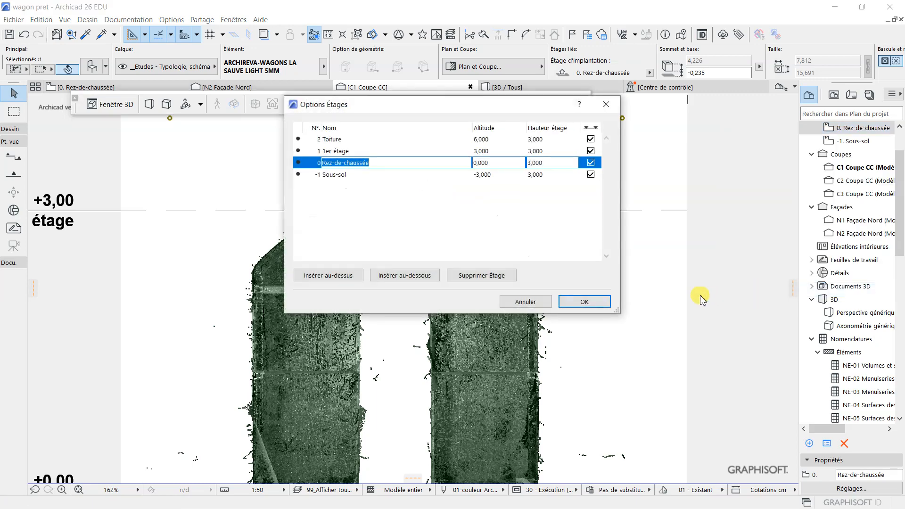
left_click(539, 162)
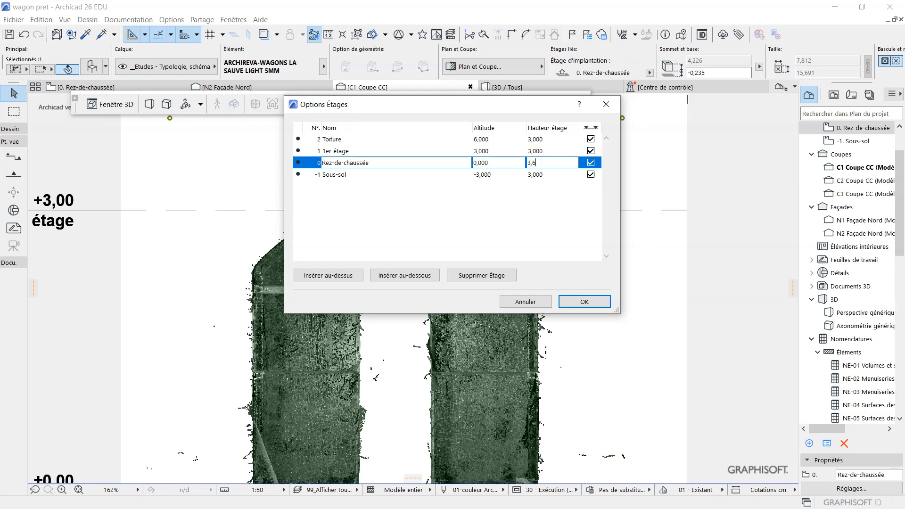
left_click(584, 301)
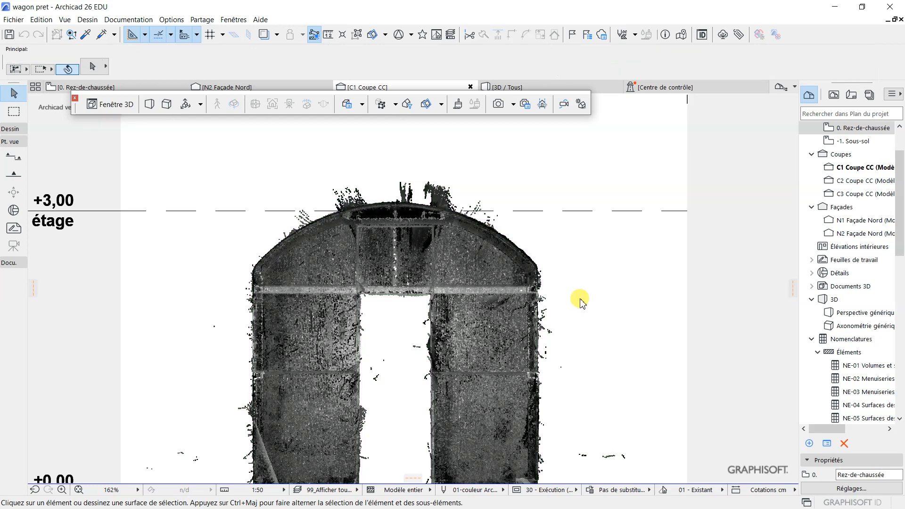
Step: Set the Rez-de-chaussée storey height to 3,06 m in the storey settings
right_click(844, 128)
left_click(750, 293)
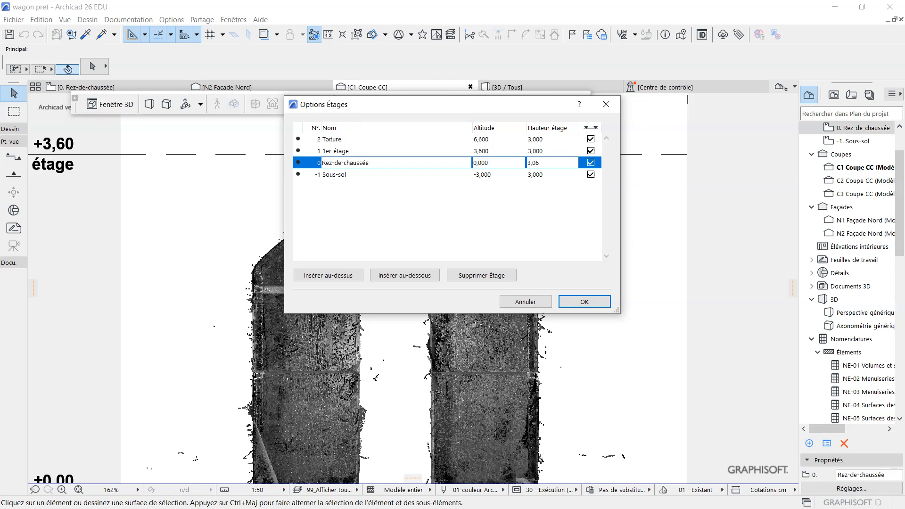
left_click(603, 304)
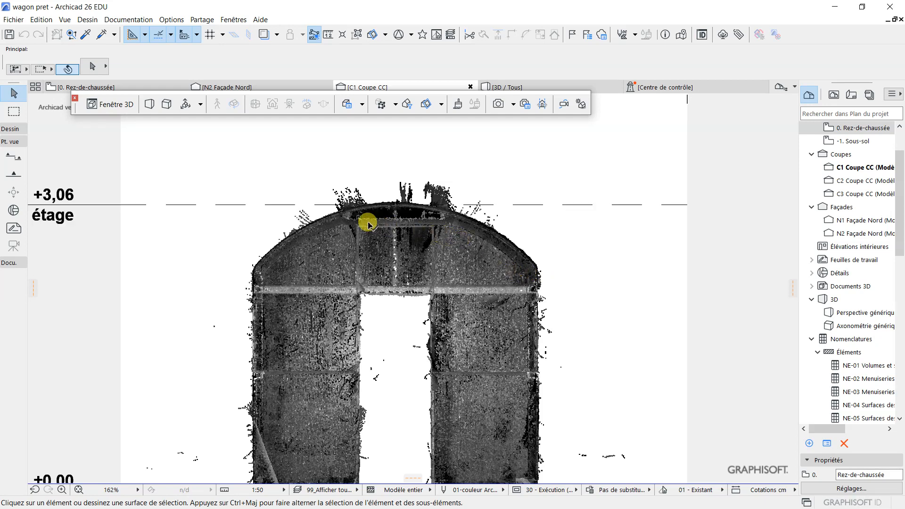
Step: Check the point cloud against the storey levels in section C1 and in the ground-floor plan
scroll(407, 192, "down", 5)
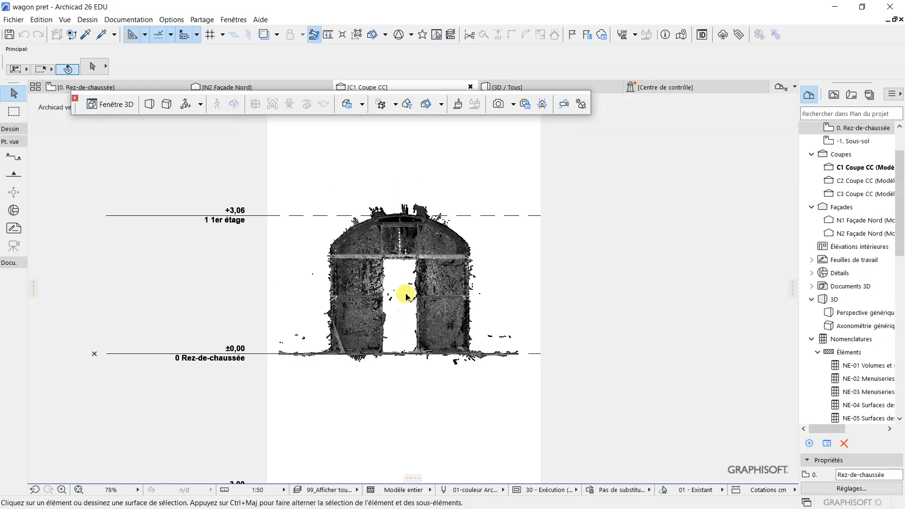
left_click(62, 86)
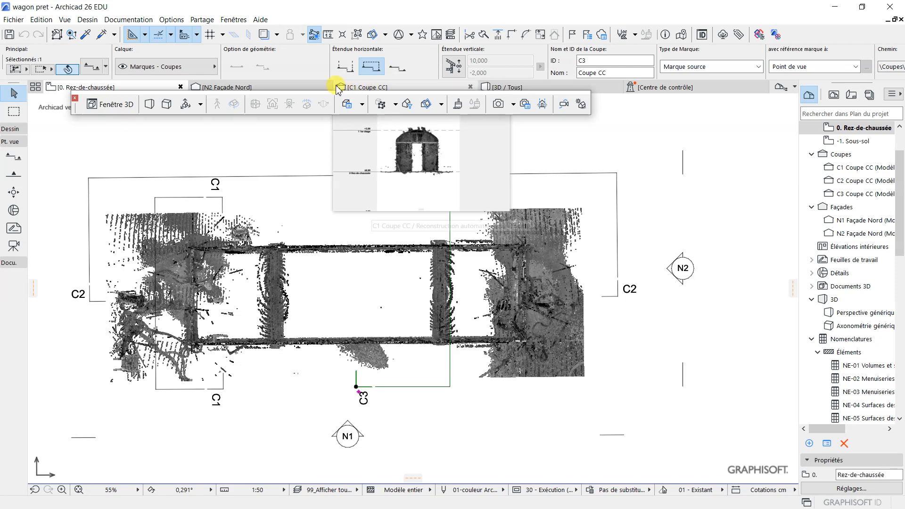
mouse_move(269, 89)
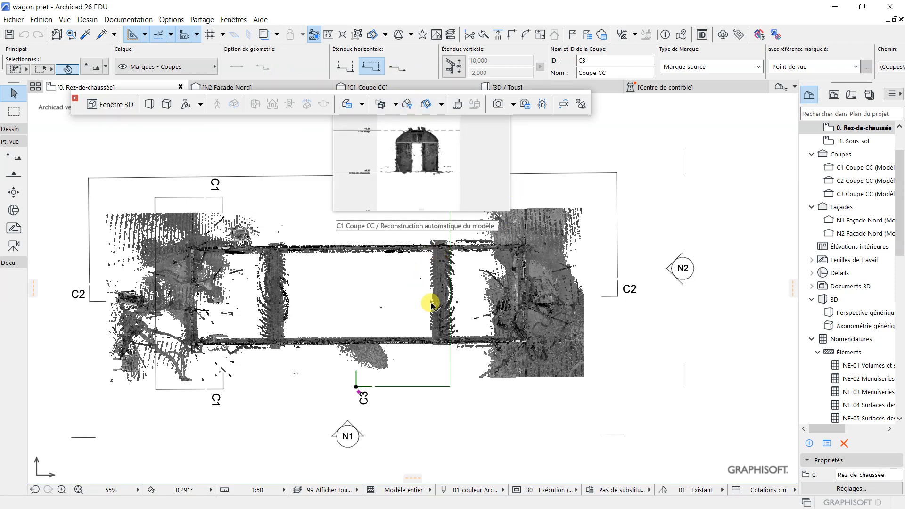
Step: Override the wagon point cloud's plan display and restrict it with custom upper and base plane heights
scroll(474, 248, "down", 2)
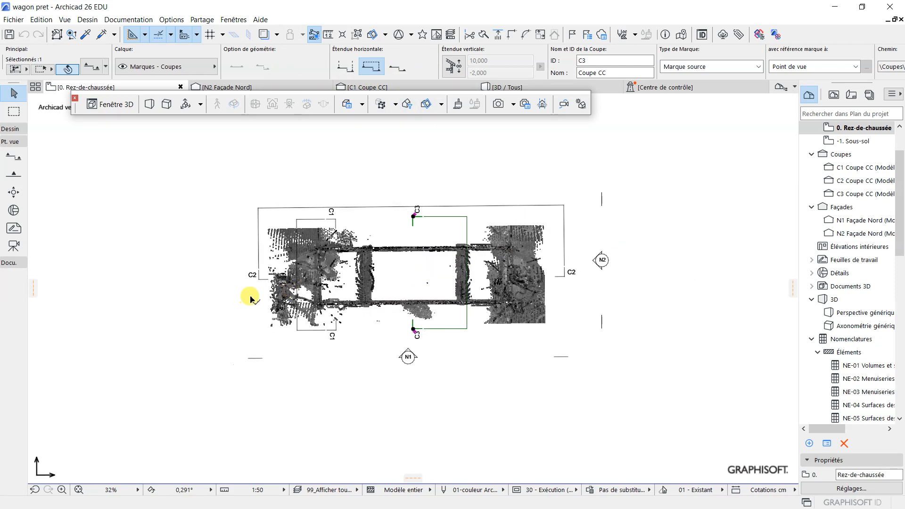
scroll(334, 283, "up", 2)
left_click(386, 375)
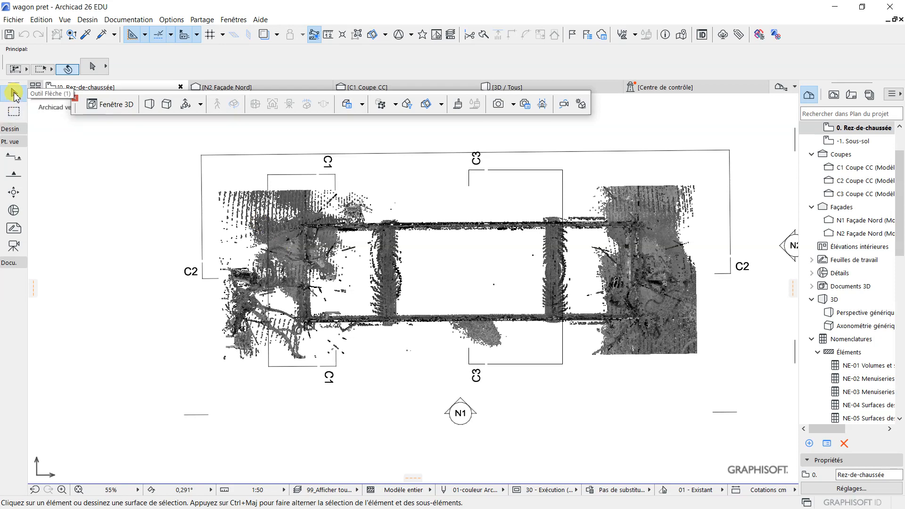
left_click(308, 207)
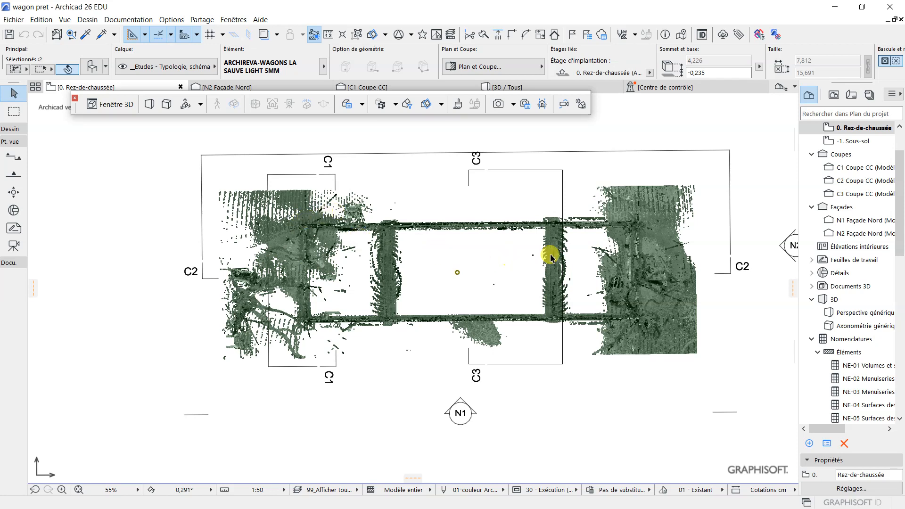
left_click(94, 70)
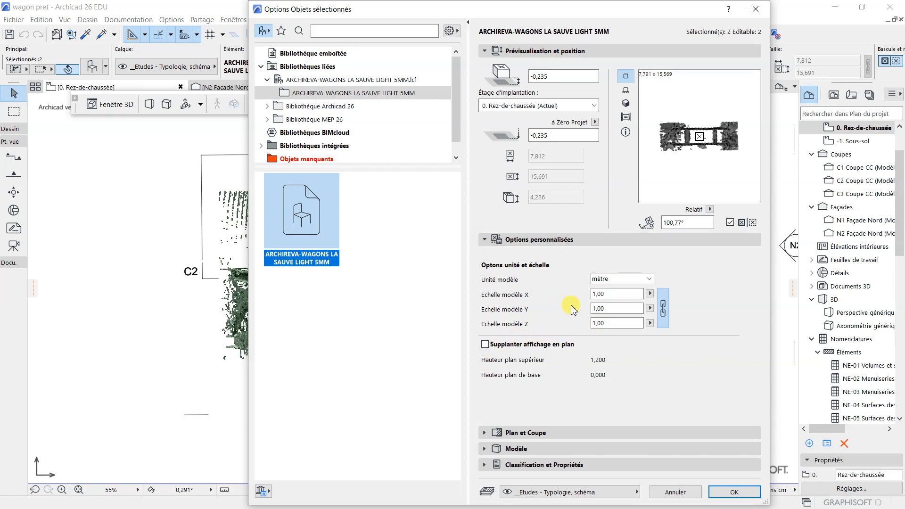
left_click(485, 344)
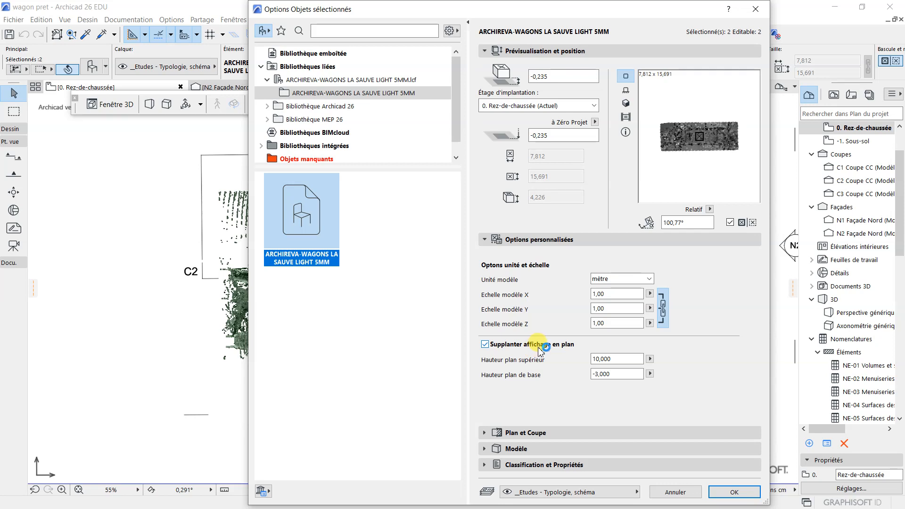
left_click(599, 374)
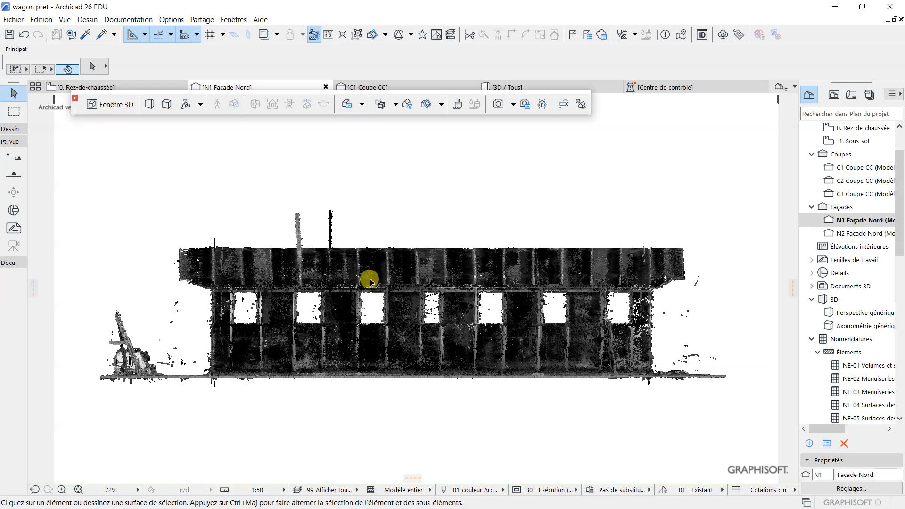
Step: Add a façade line about 20 m long in the ground-floor plan, beyond section C2 on the side opposite N1, facing the wagon
left_click(71, 87)
left_click(323, 215)
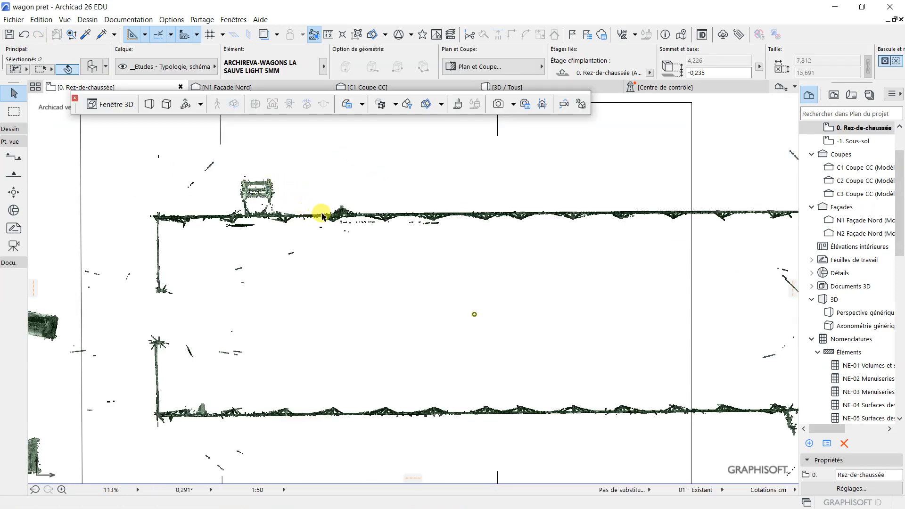
scroll(323, 216, "down", 5)
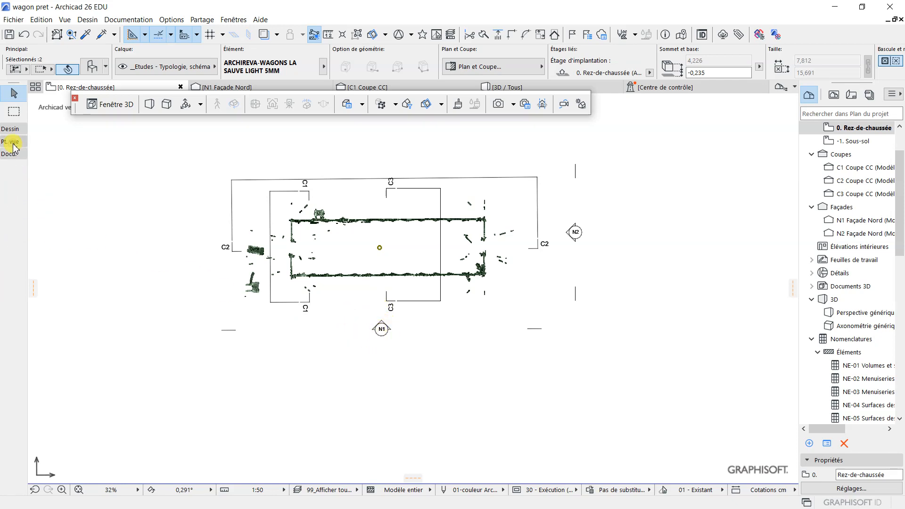
left_click(12, 176)
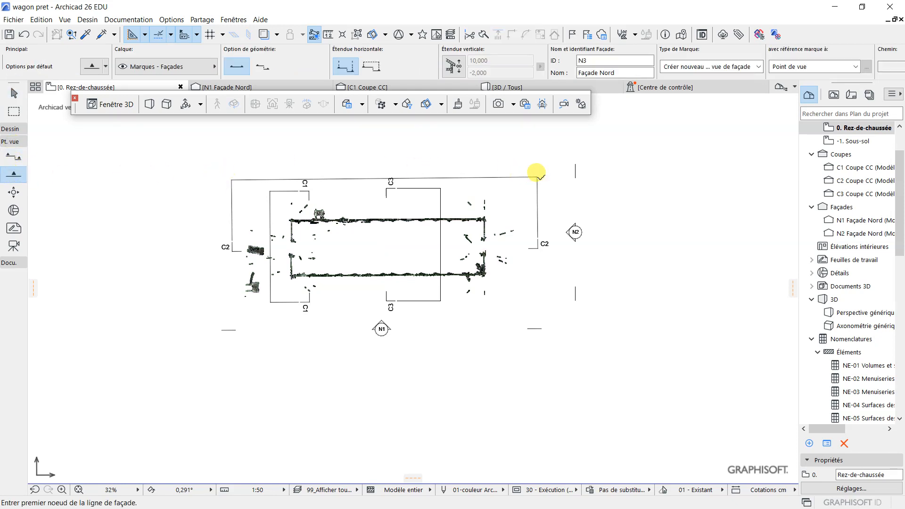
left_click(215, 171)
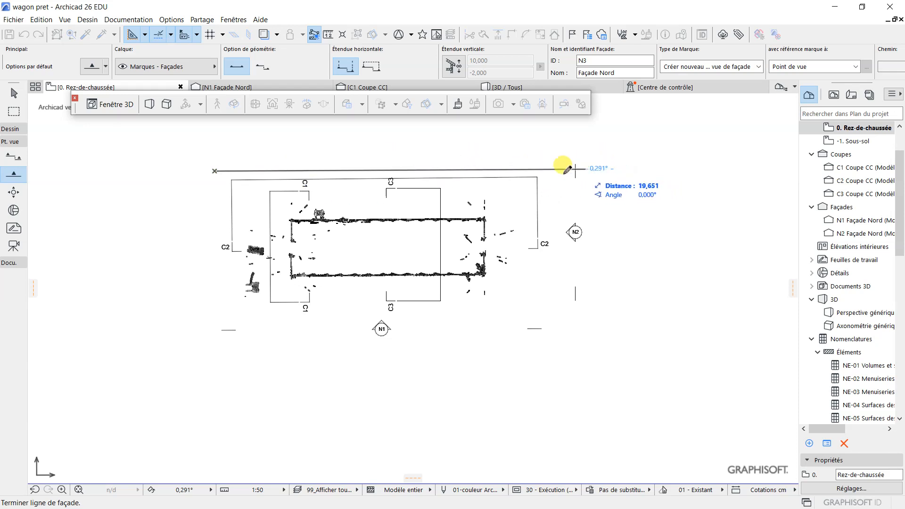
left_click(588, 169)
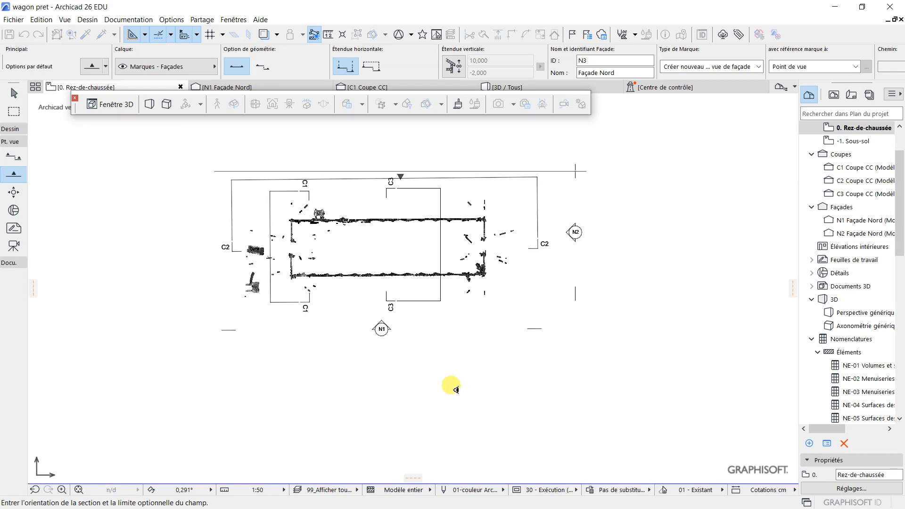
left_click(455, 390)
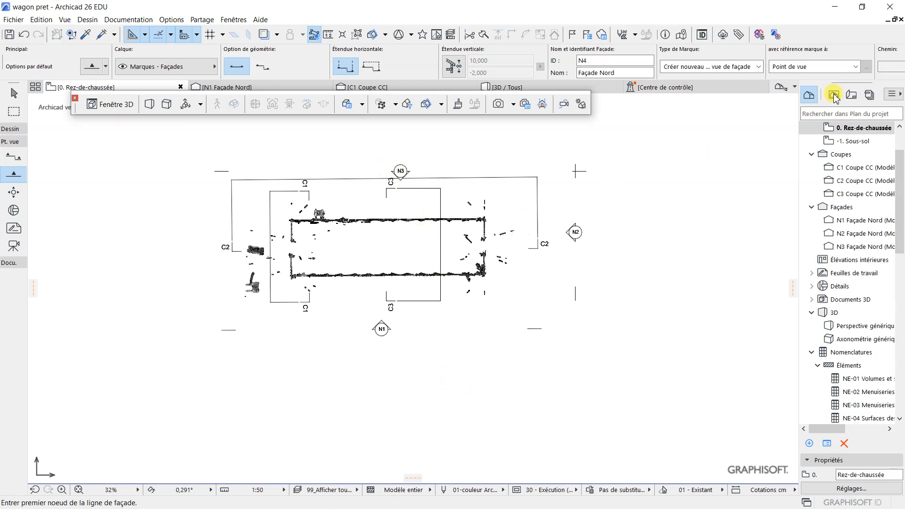
Step: Measure the height from the ground line to the middle of a window in elevation N3
double_click(851, 247)
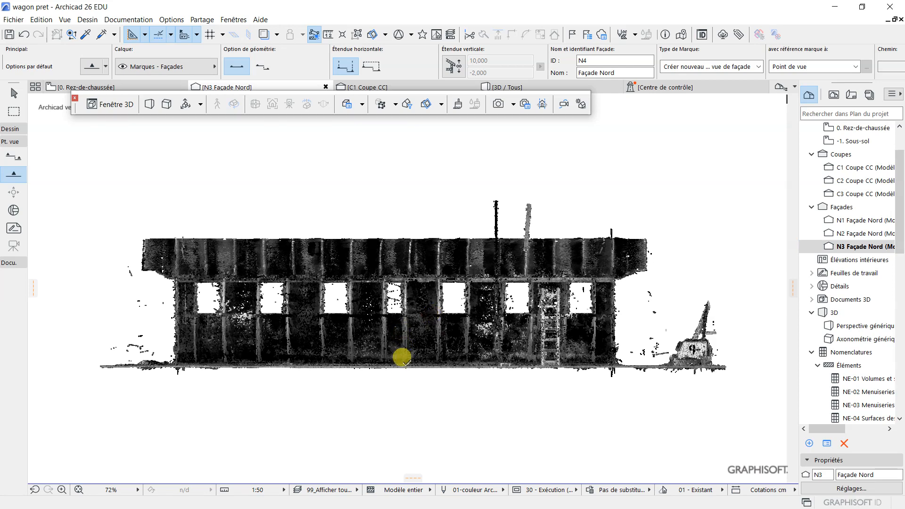
scroll(356, 362, "up", 2)
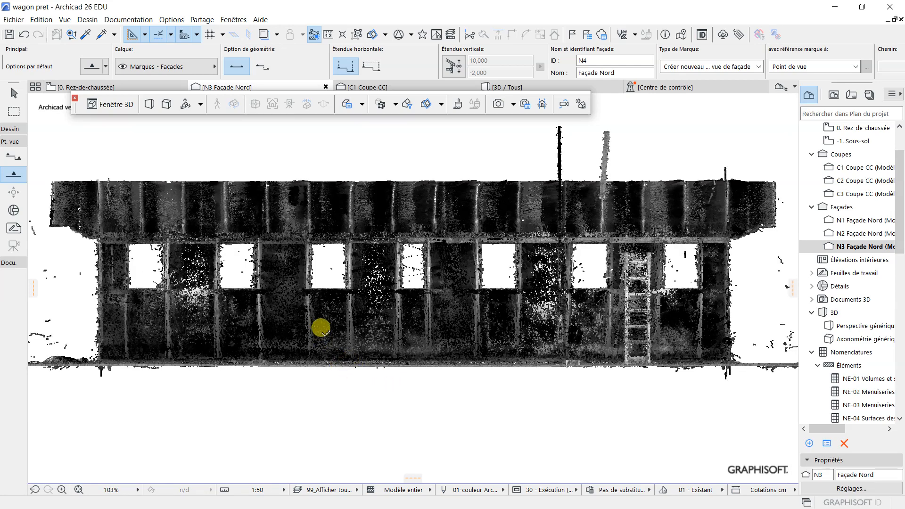
scroll(319, 325, "down", 1)
left_click(329, 36)
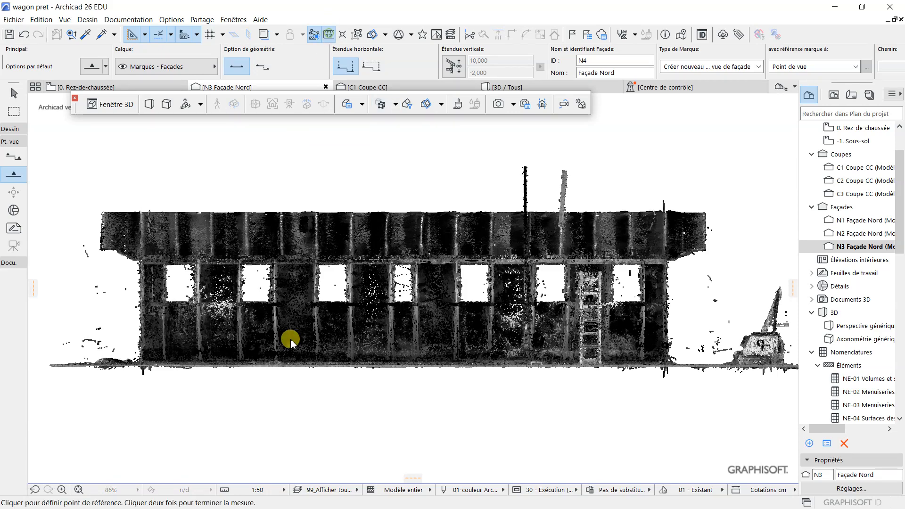
scroll(324, 359, "up", 3)
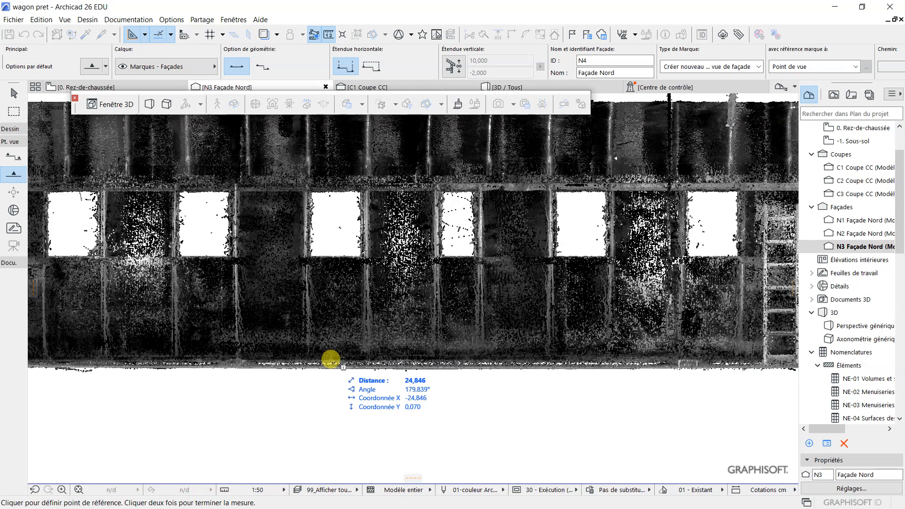
left_click(331, 361)
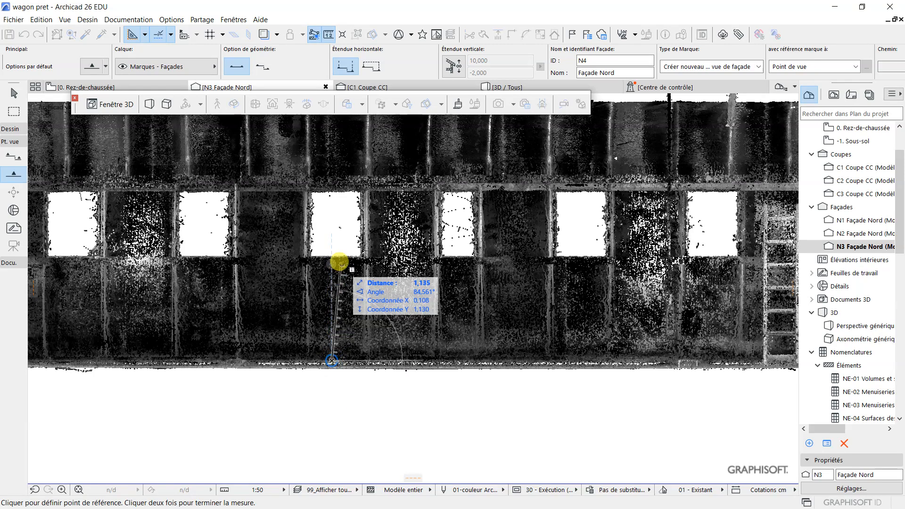
left_click(332, 231)
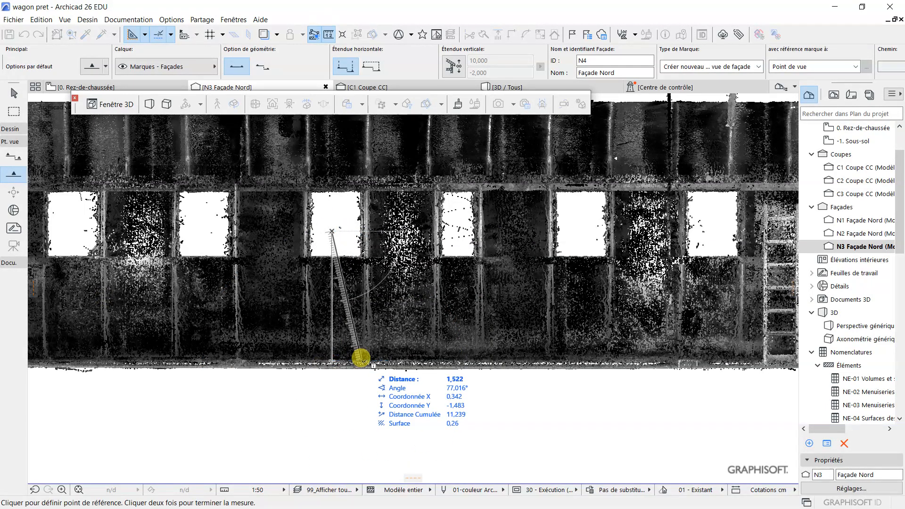
key("Escape")
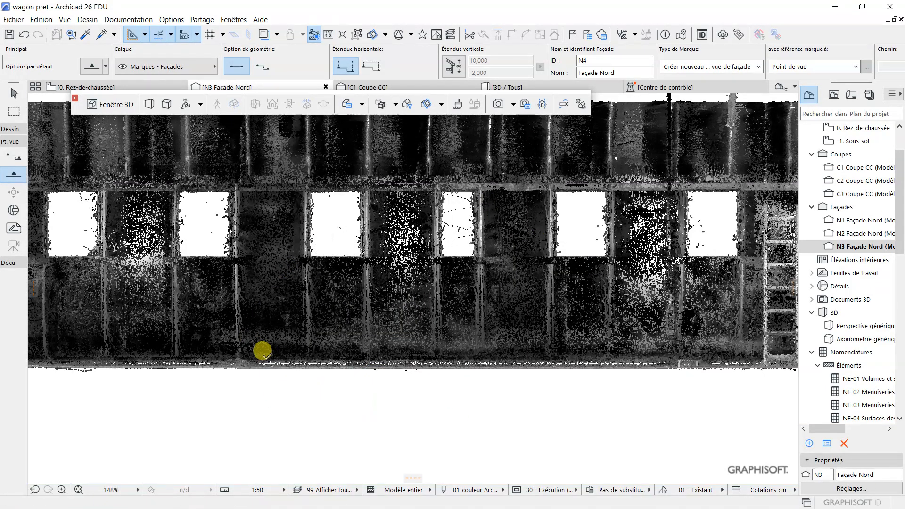
Step: Set the point cloud's plan display in the ground-floor plan to an upper plane height of 1,500 and a base plane height of 0,300
left_click(74, 87)
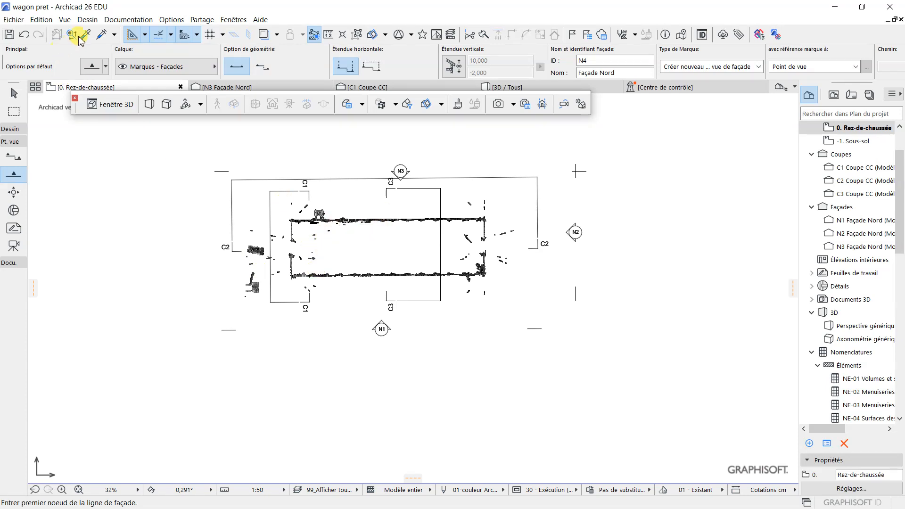
left_click(14, 93)
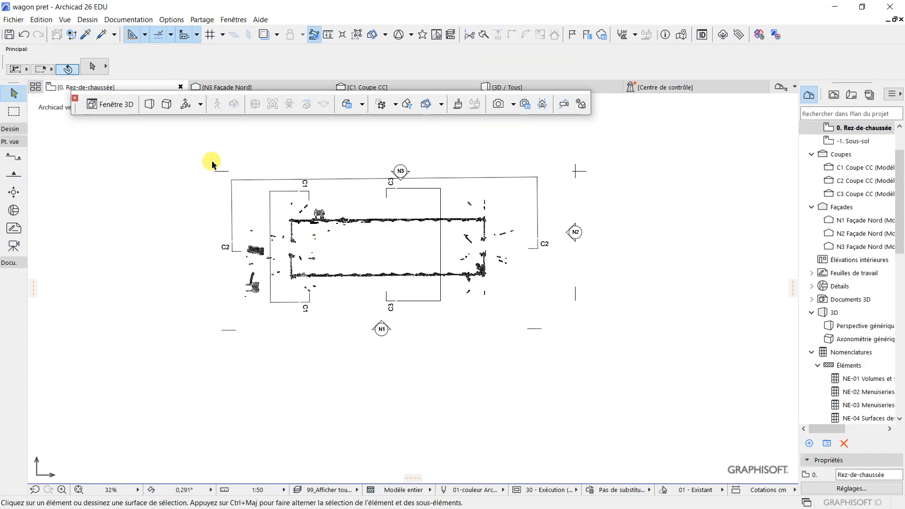
left_click(350, 222)
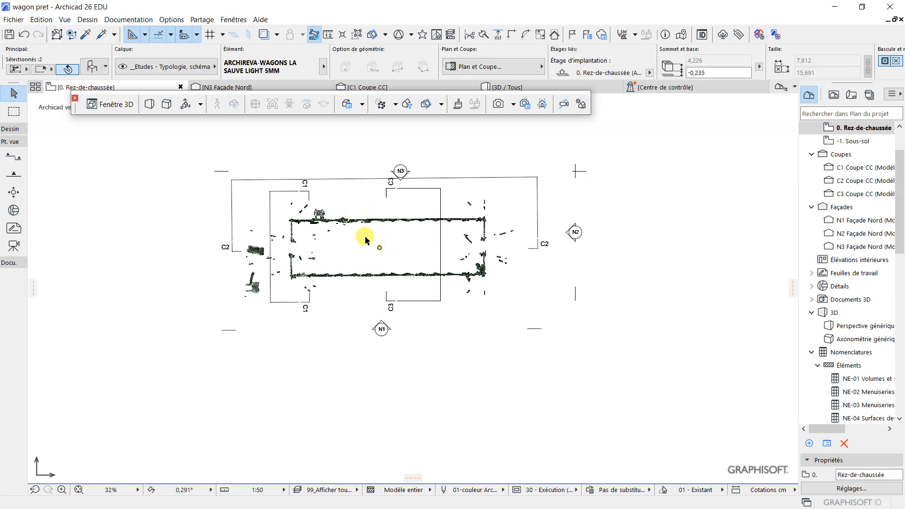
left_click(101, 70)
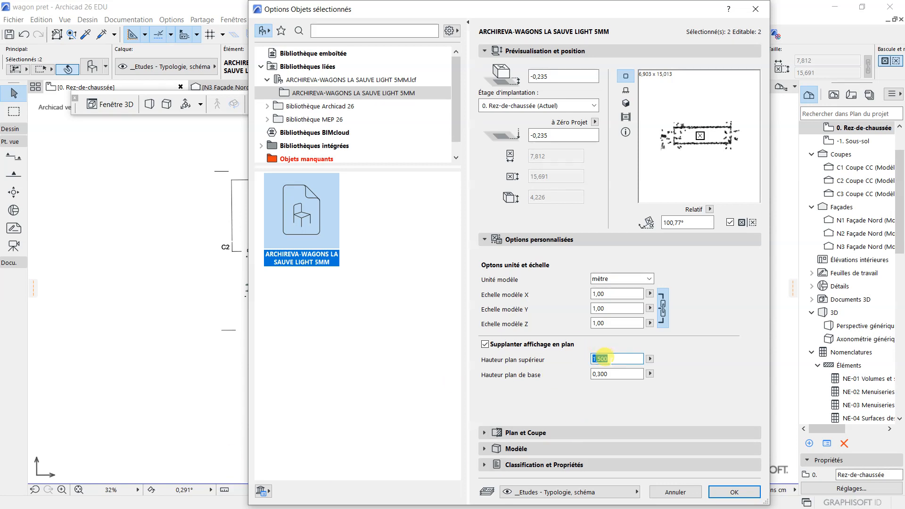
left_click(736, 493)
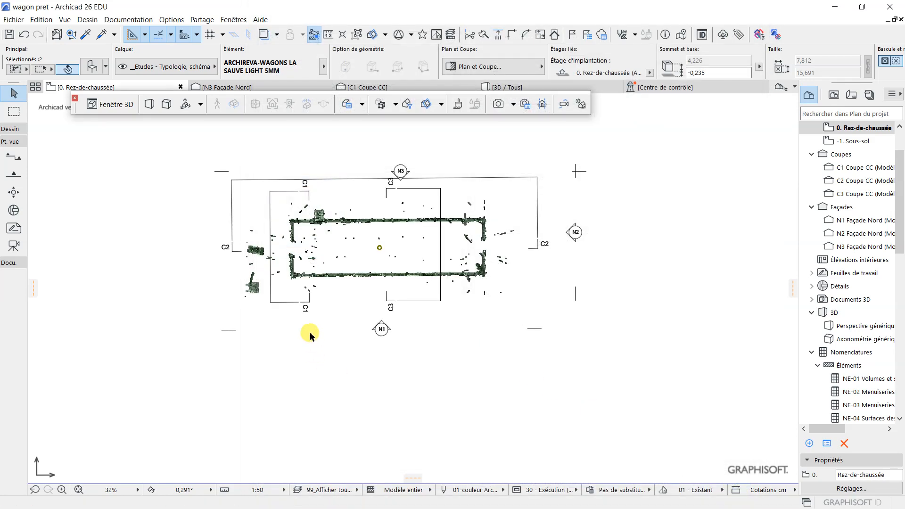
scroll(356, 225, "up", 6)
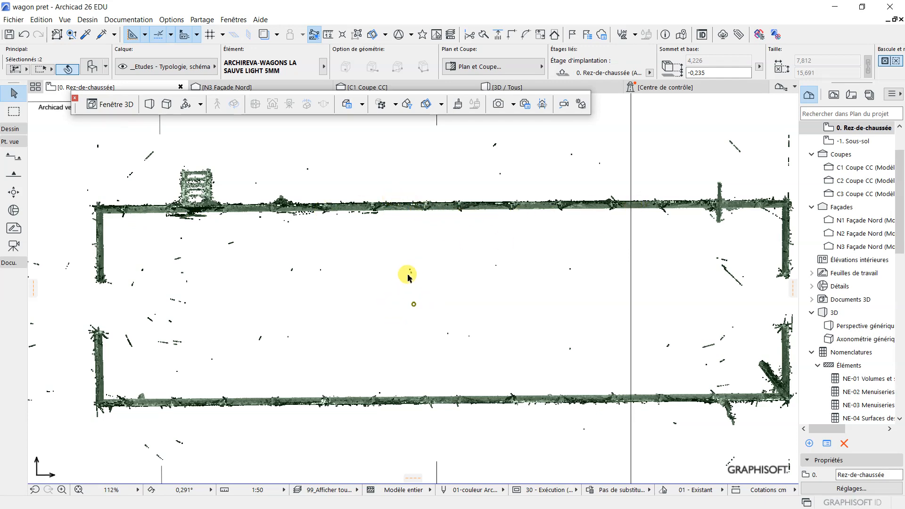
scroll(408, 281, "down", 3)
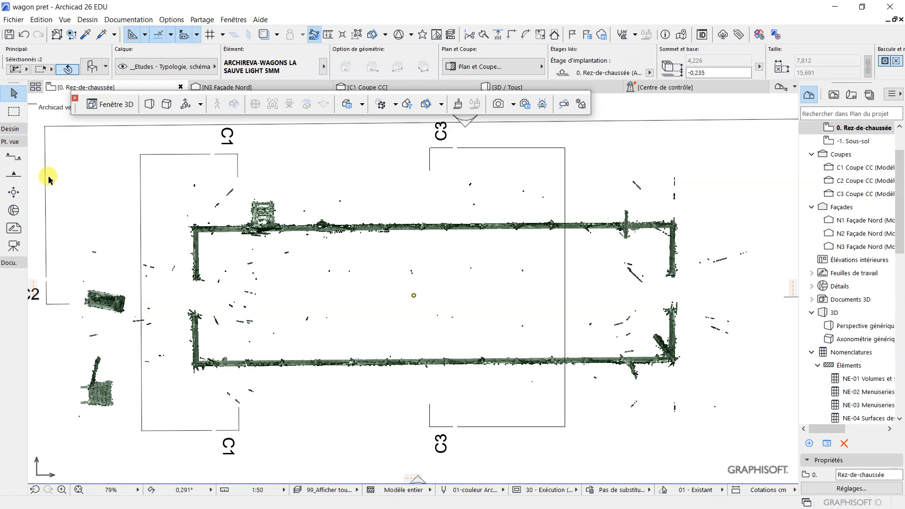
Step: Draw a limited-depth section line across the wagon between sections C1 and C3, looking toward C3
left_click(13, 157)
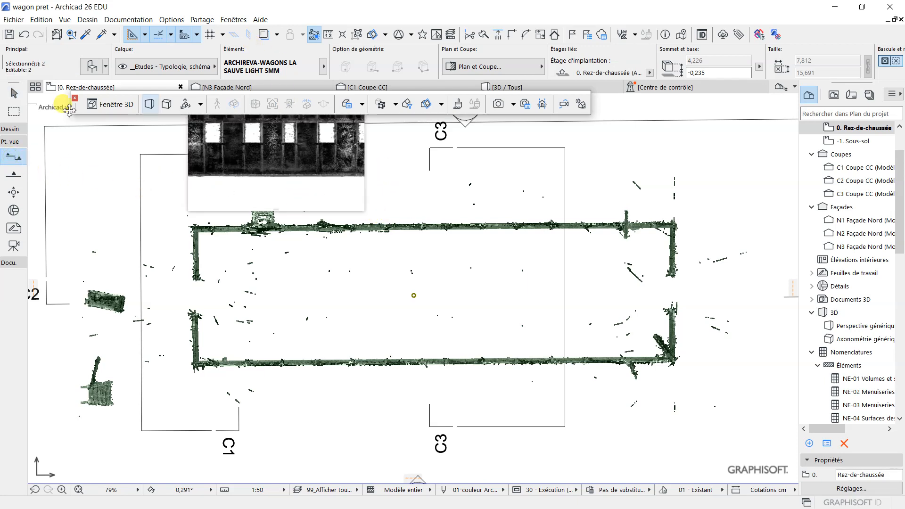
left_click_drag(76, 108, 156, 134)
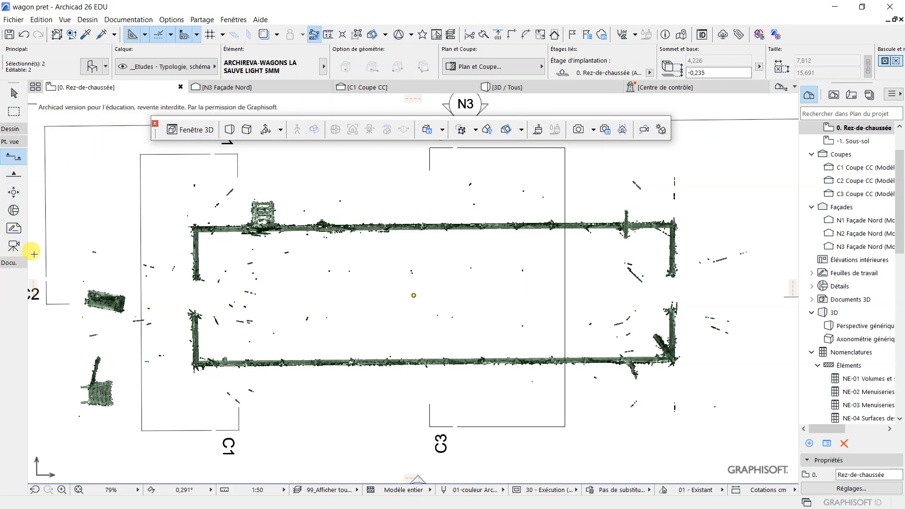
key("Escape")
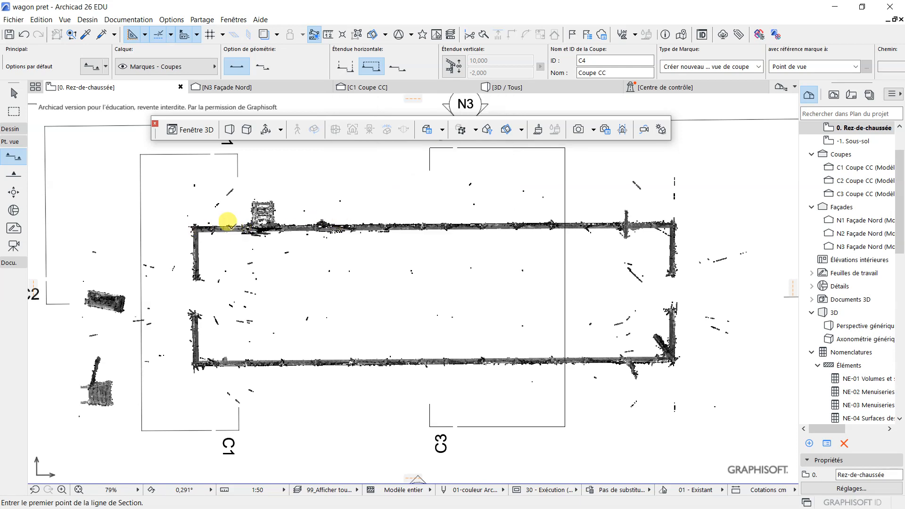
left_click(348, 185)
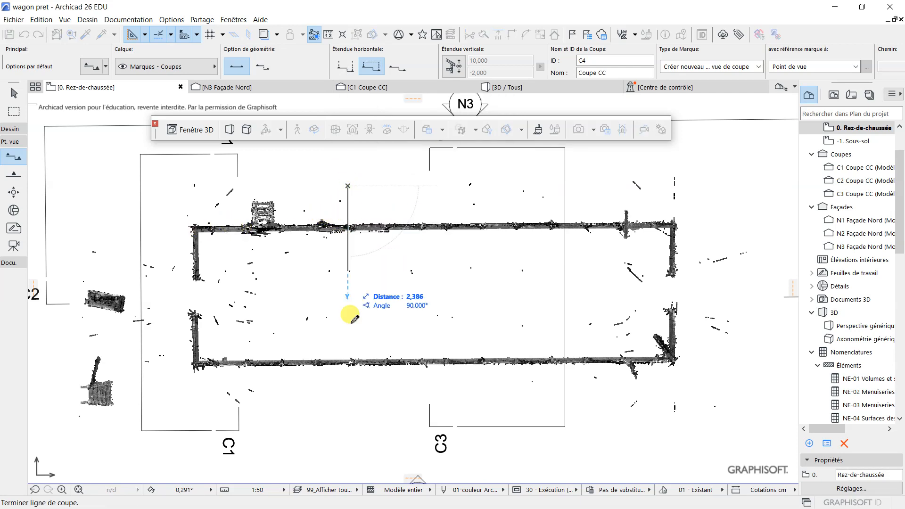
left_click(347, 415)
left_click(407, 394)
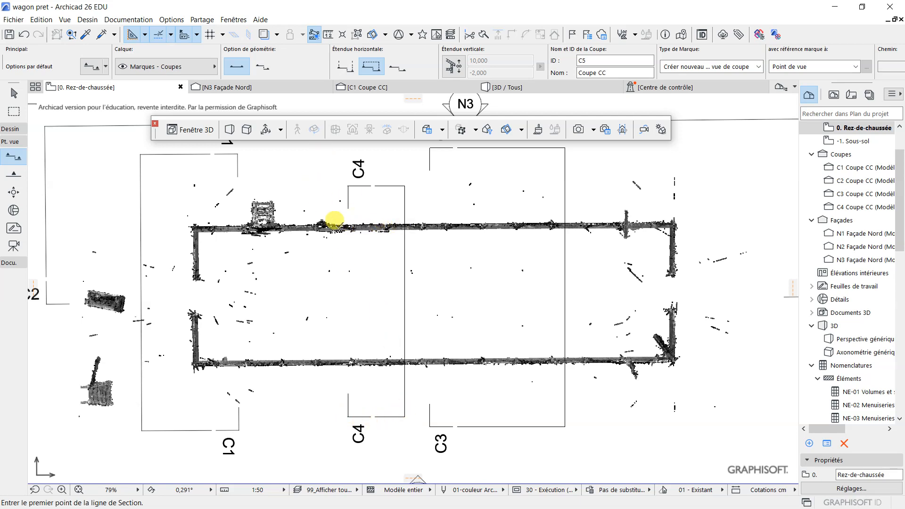
Step: Shorten the depth of section C4 by moving its limit line closer to the cut line
left_click(13, 93)
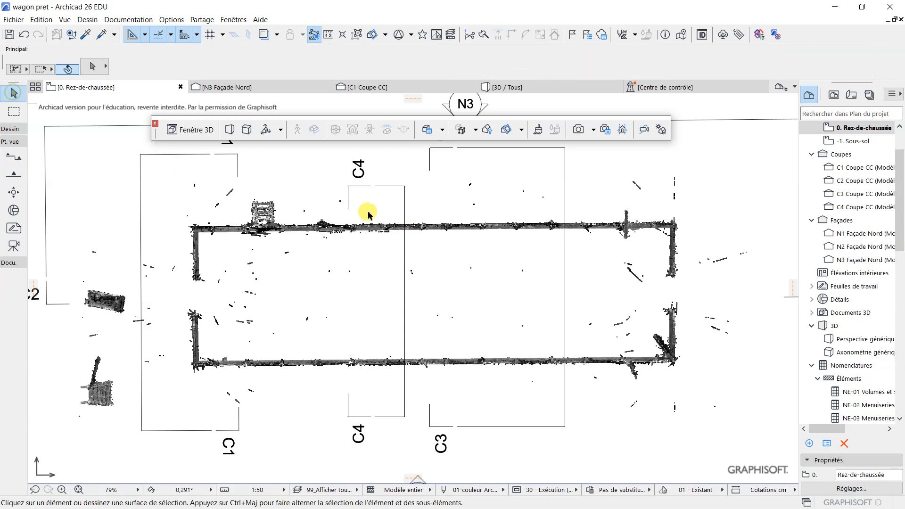
left_click(406, 212)
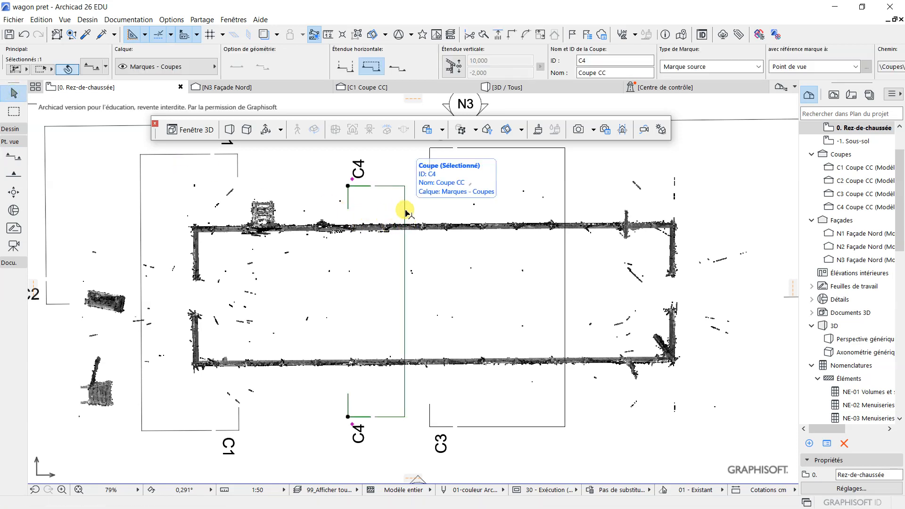
left_click(405, 212)
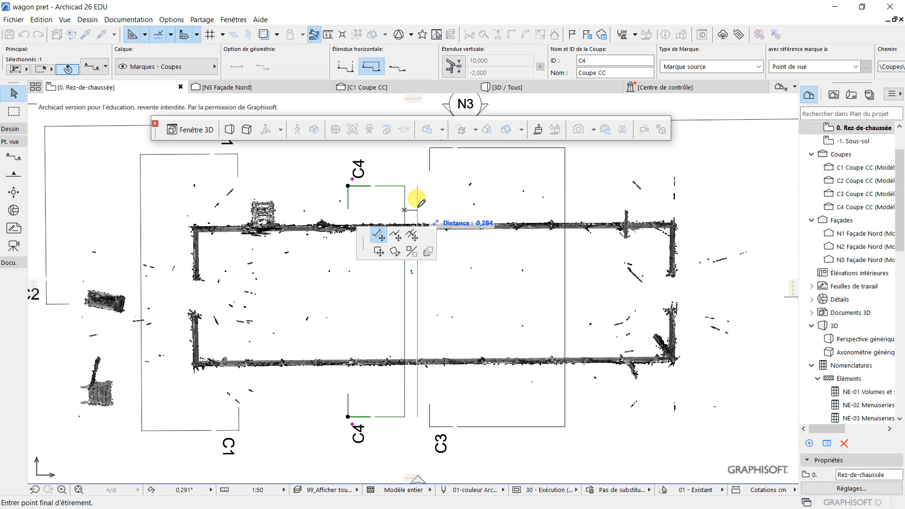
left_click(377, 206)
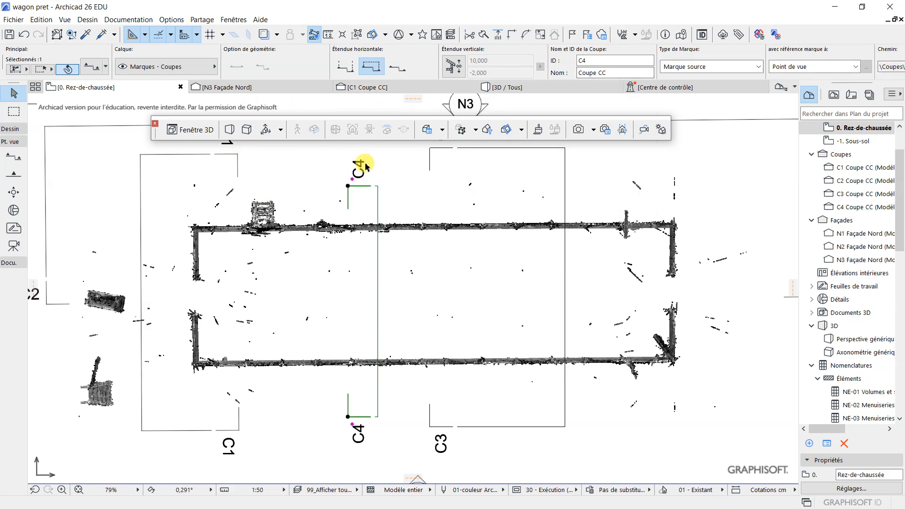
Step: Examine the wagon's arched wall and roof profile in section C4 and return to the ground-floor plan
left_click(852, 208)
double_click(852, 211)
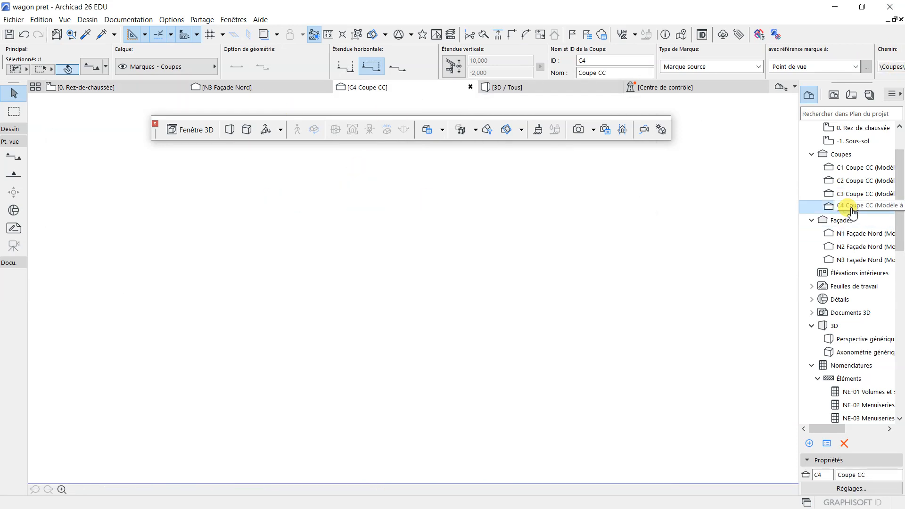
scroll(471, 258, "up", 4)
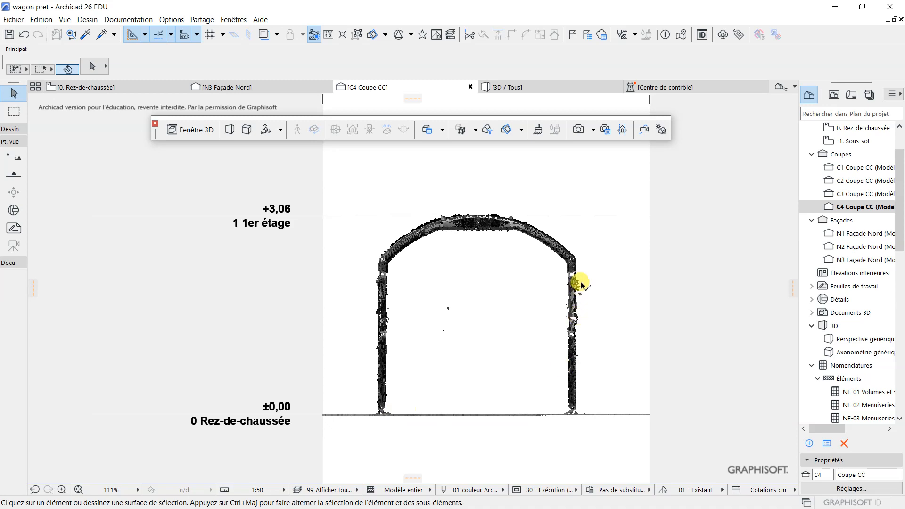
scroll(377, 273, "up", 2)
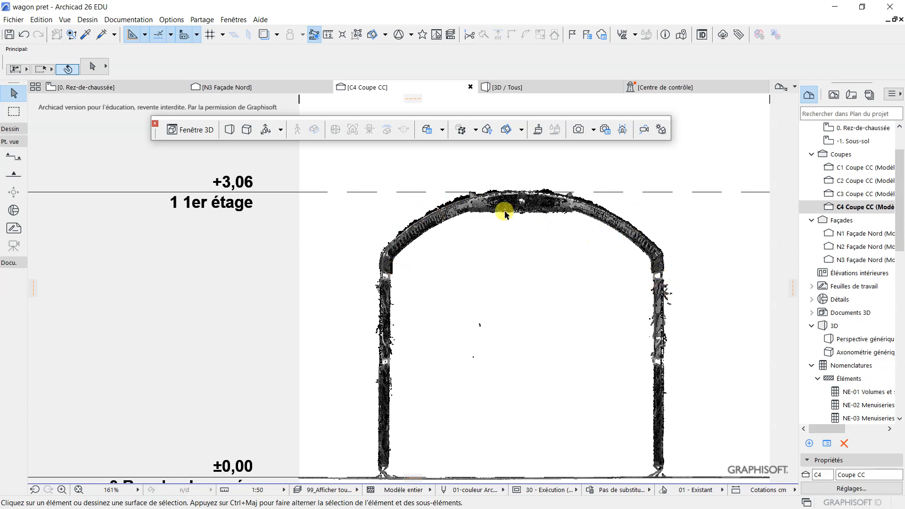
scroll(445, 248, "down", 1)
scroll(444, 246, "down", 3)
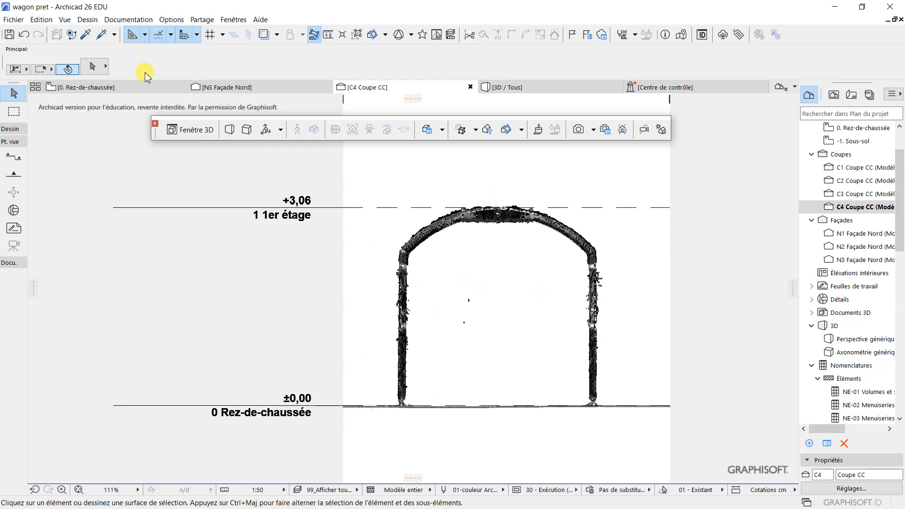
left_click(94, 88)
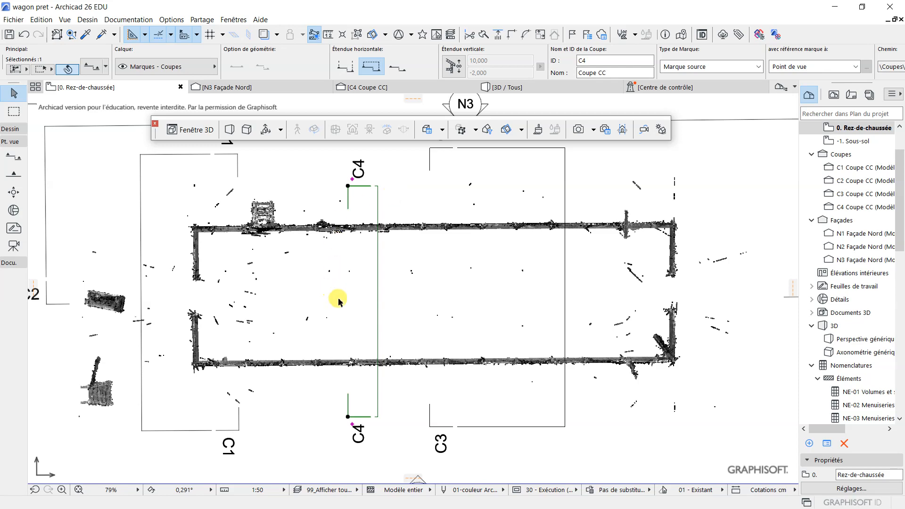
Step: Show the Trace and Comparison (Trace et comparaison) palette for the ground-floor plan and switch the trace reference on
scroll(337, 304, "down", 2)
scroll(356, 288, "up", 2)
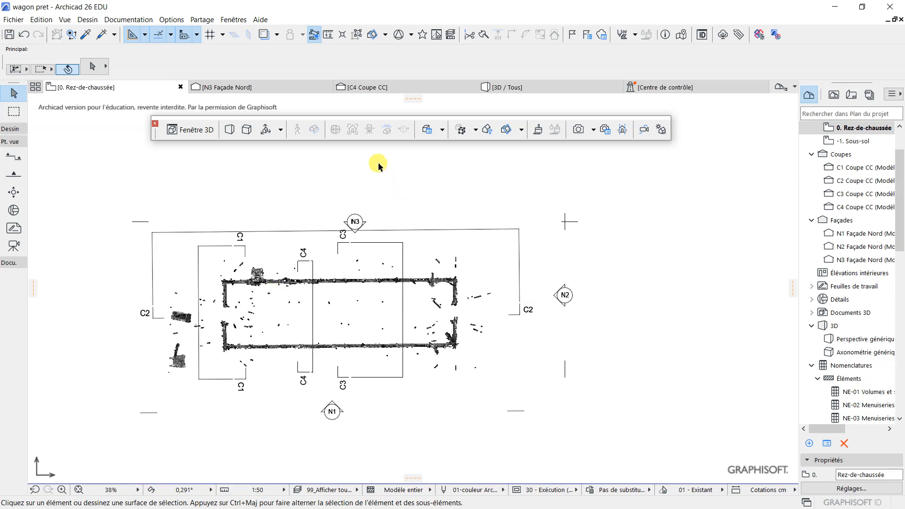
left_click(236, 22)
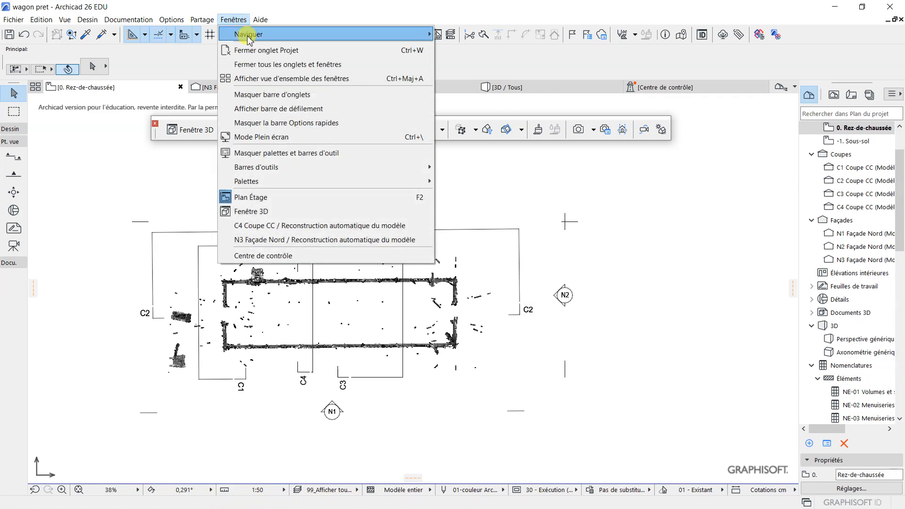
left_click(270, 164)
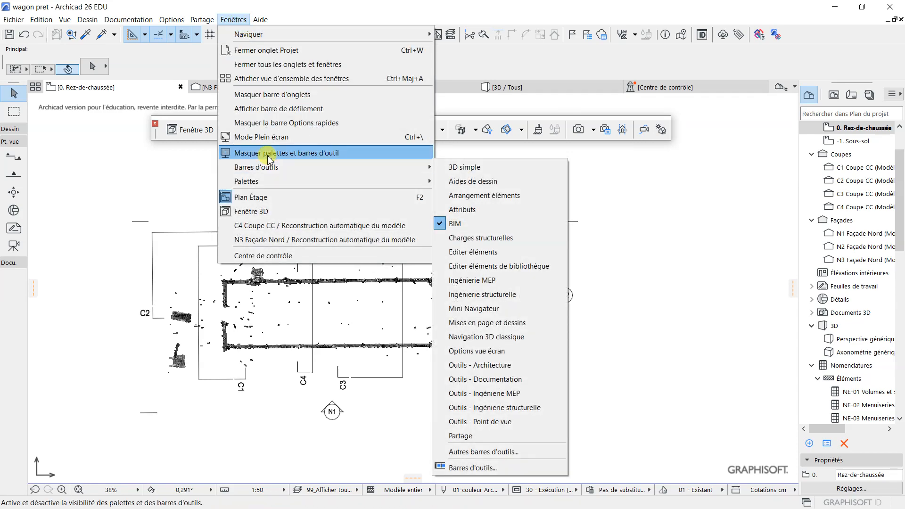
mouse_move(262, 184)
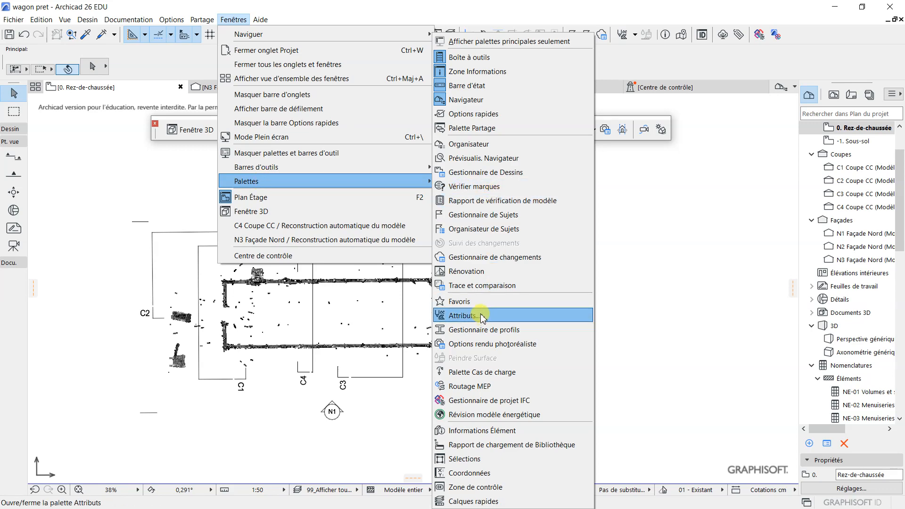
left_click(483, 286)
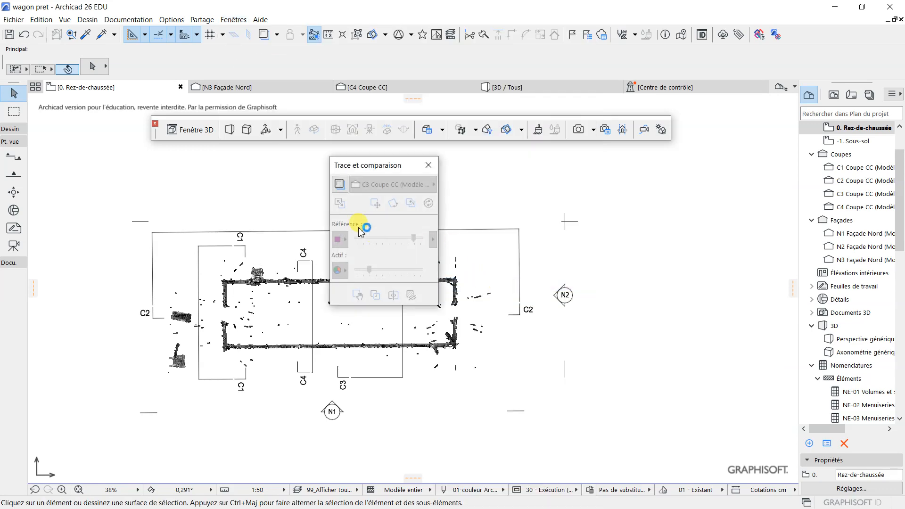
mouse_move(385, 167)
left_mouse_down()
mouse_move(414, 151)
mouse_move(421, 171)
left_mouse_up()
left_click(375, 187)
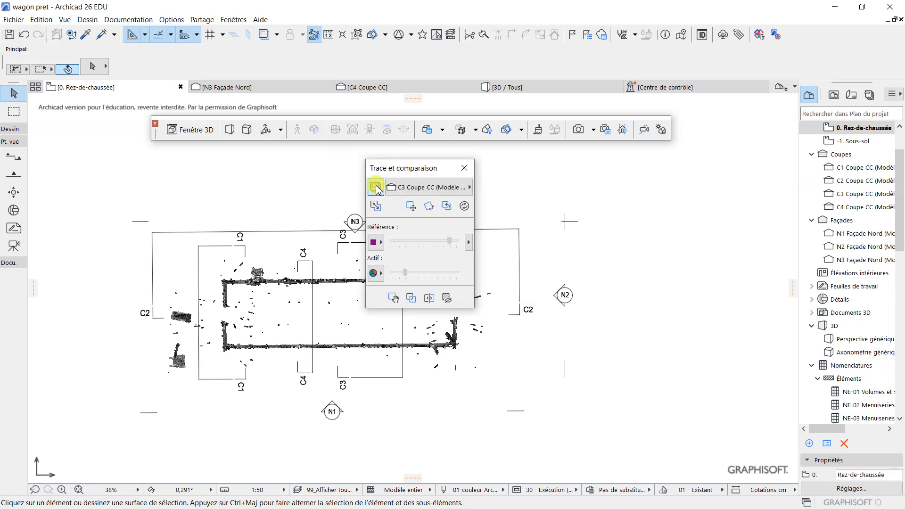
Step: Set elevation N1 Façade Nord as the trace reference and move the trace palette clear of the wagon plan
left_click(430, 190)
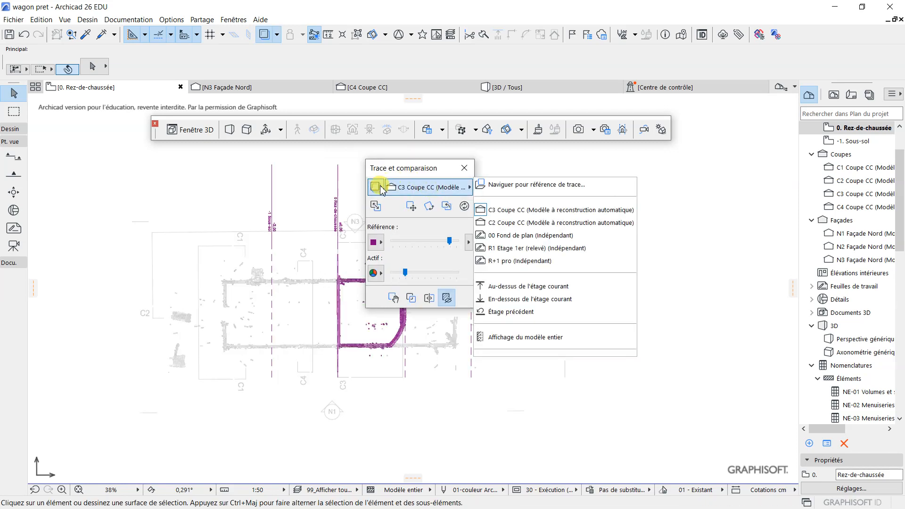
left_click(517, 185)
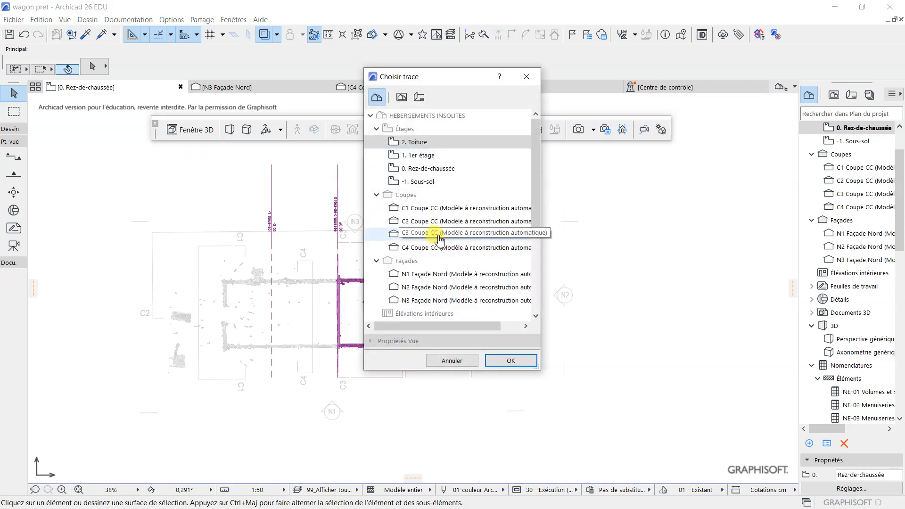
left_click(432, 274)
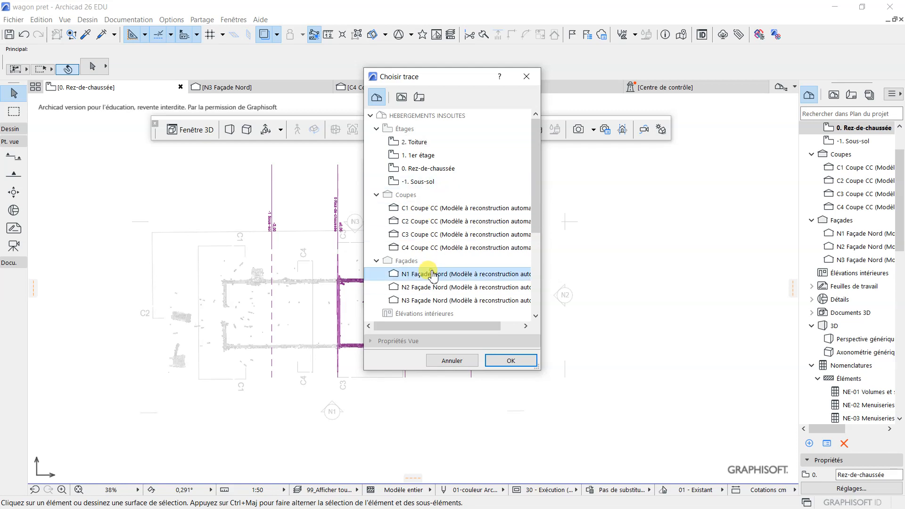
left_click(511, 361)
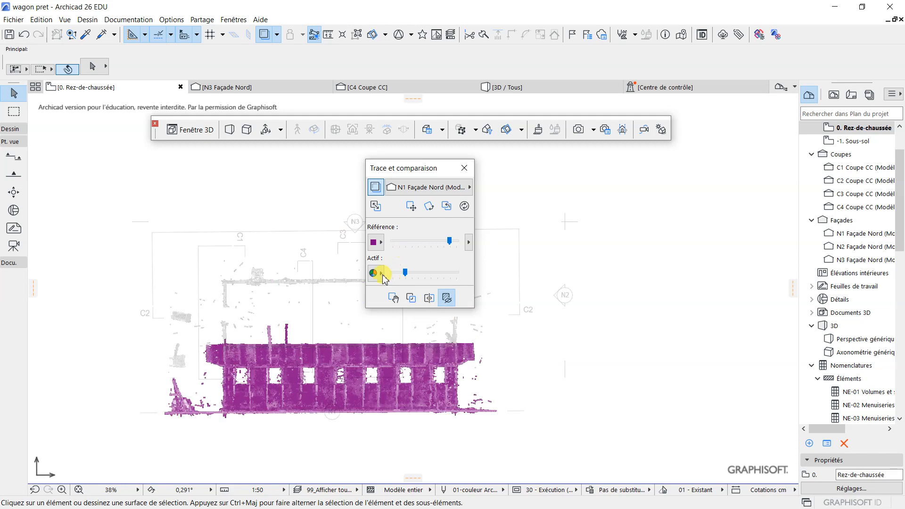
mouse_move(416, 174)
left_mouse_down()
mouse_move(542, 127)
mouse_move(561, 156)
left_mouse_up()
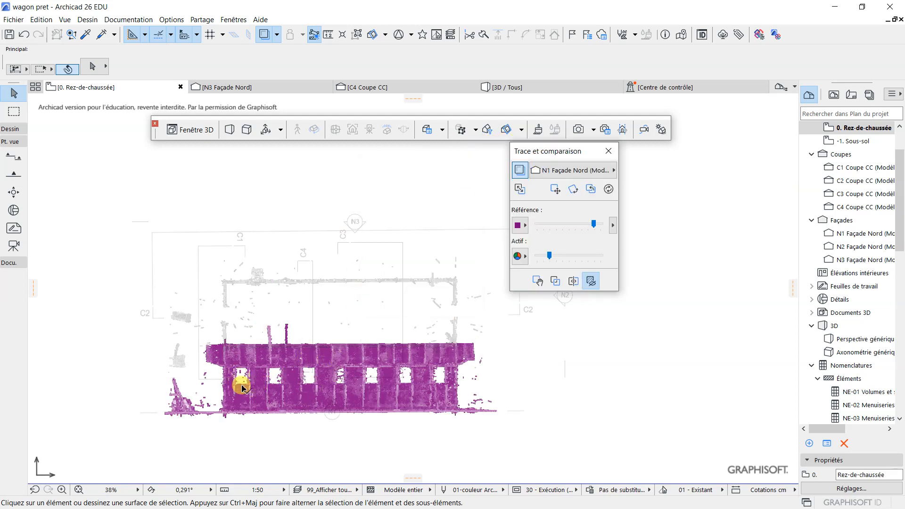
Step: Set the trace reference's colour to light grey (R 192, G 192, B 192)
left_click(518, 225)
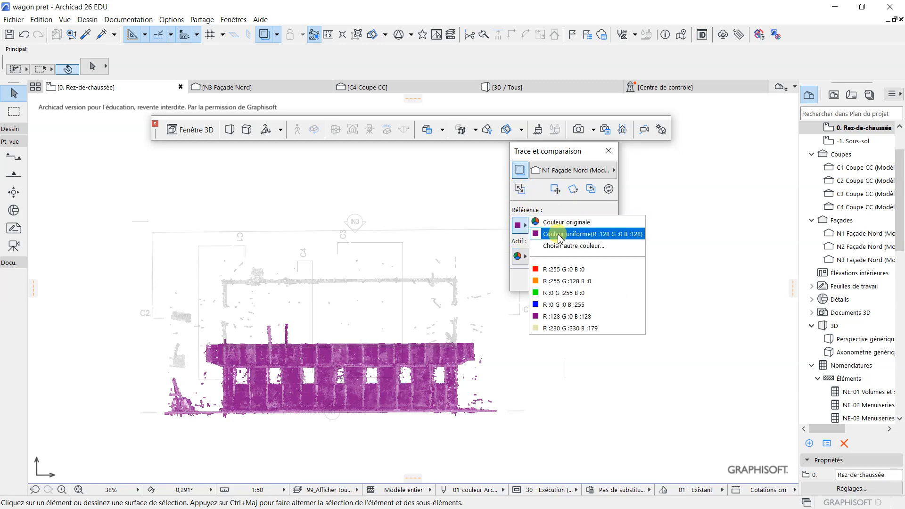
left_click(560, 245)
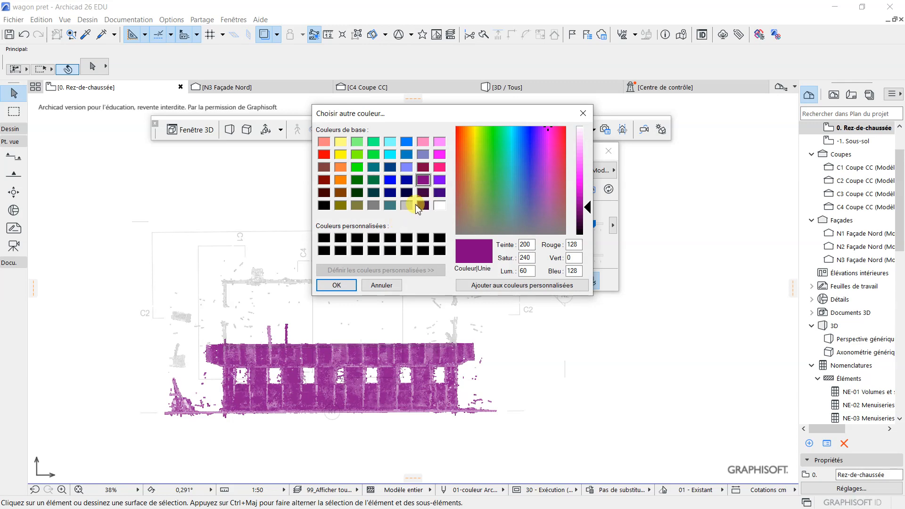
left_click(407, 206)
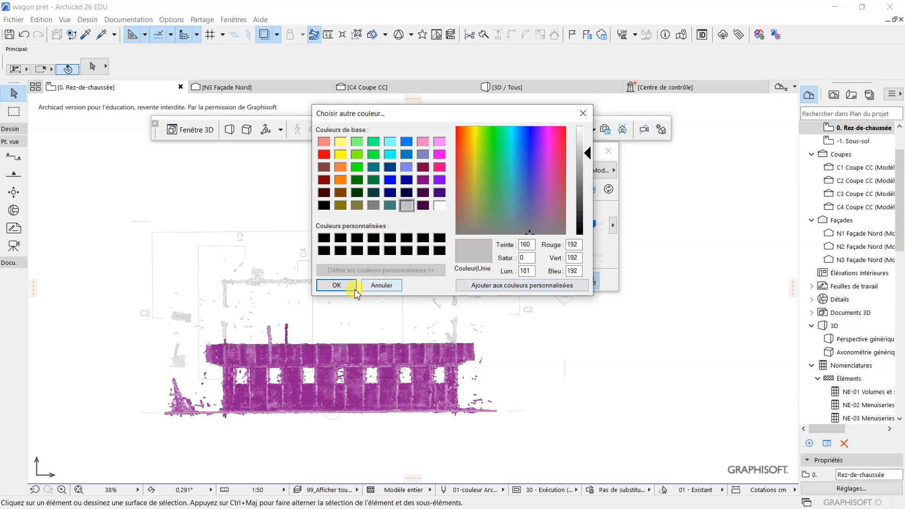
left_click(337, 285)
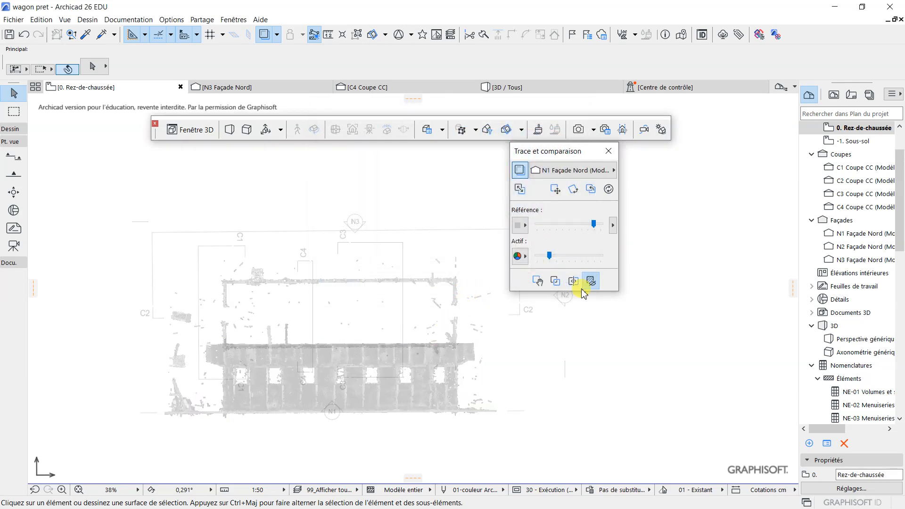
Step: Move the N1 trace reference down about 3.3 m so the elevation sits below the wagon plan
left_click(556, 190)
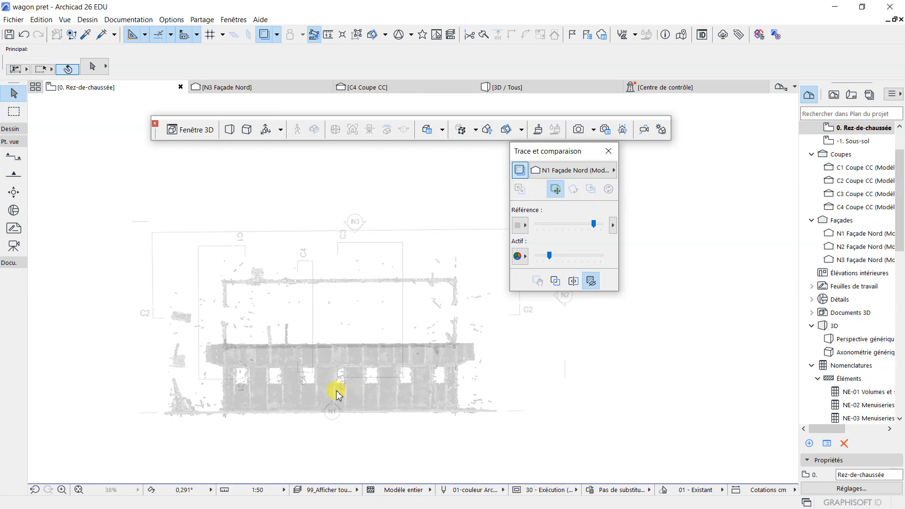
left_click(360, 357)
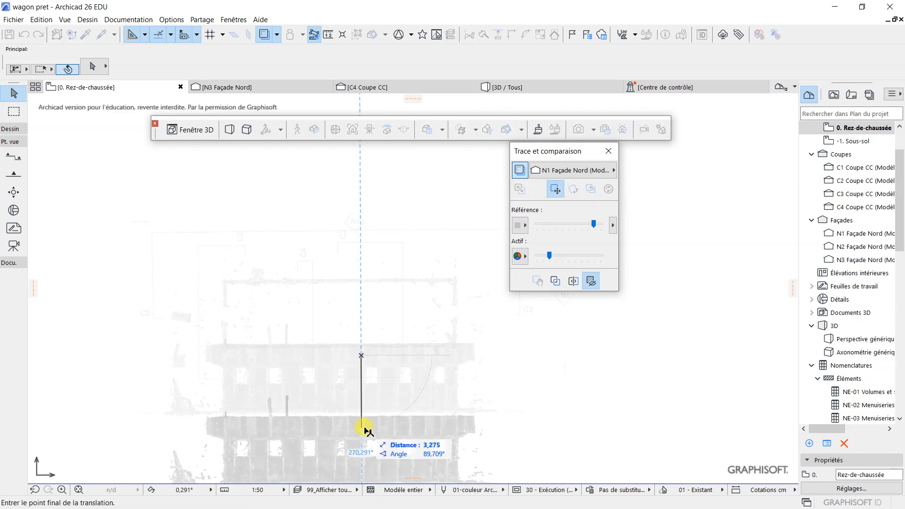
left_click(364, 426)
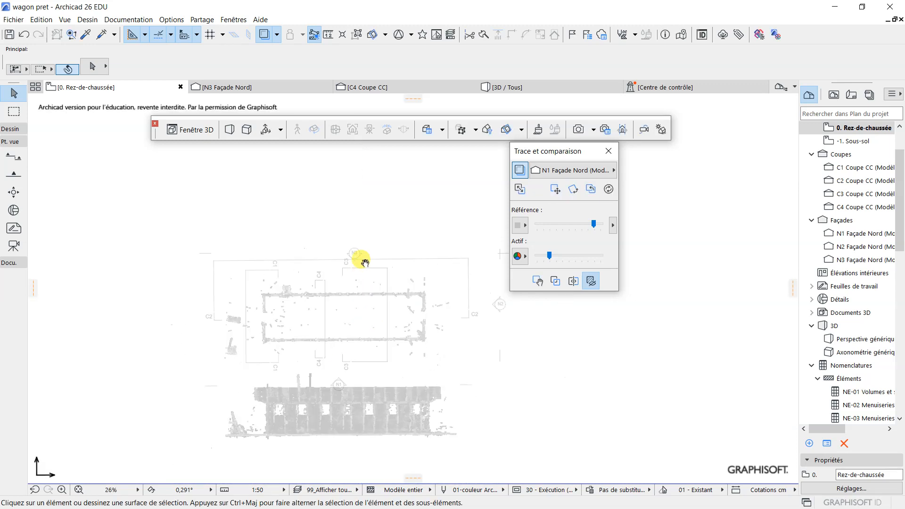
scroll(359, 258, "down", 2)
scroll(292, 367, "up", 2)
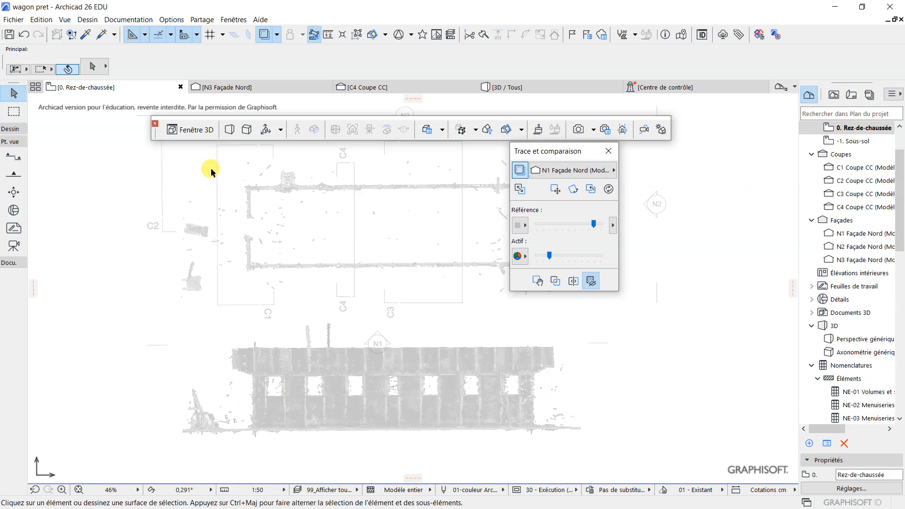
Step: Replace the ground-floor plan's trace reference with section C1 Coupe CC from the project's views
left_click(603, 174)
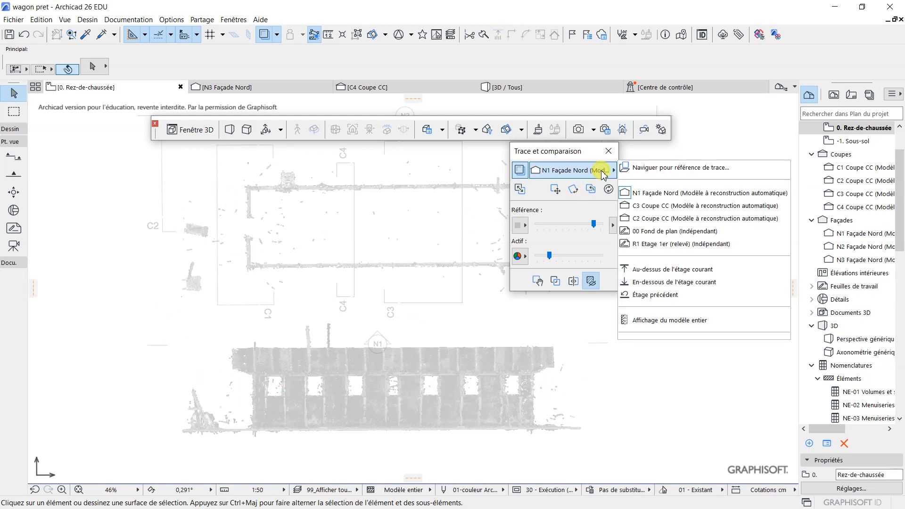
left_click(662, 168)
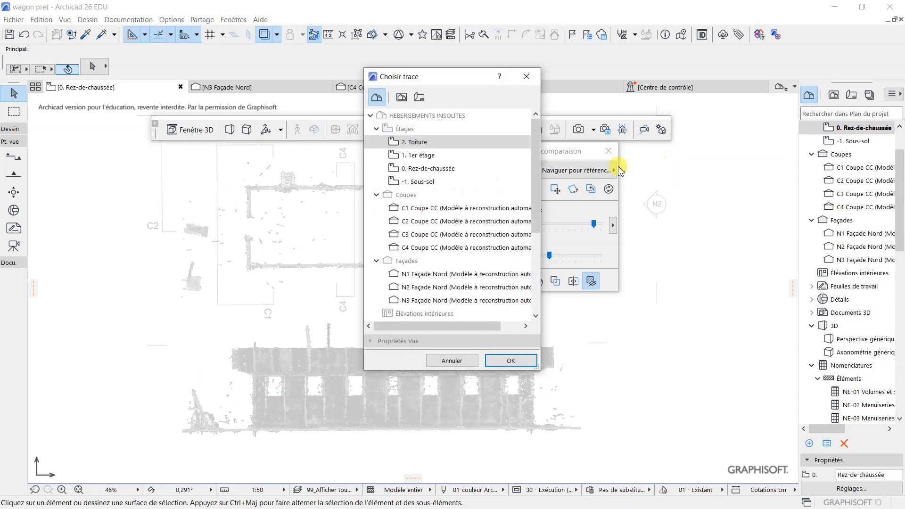
left_click(426, 207)
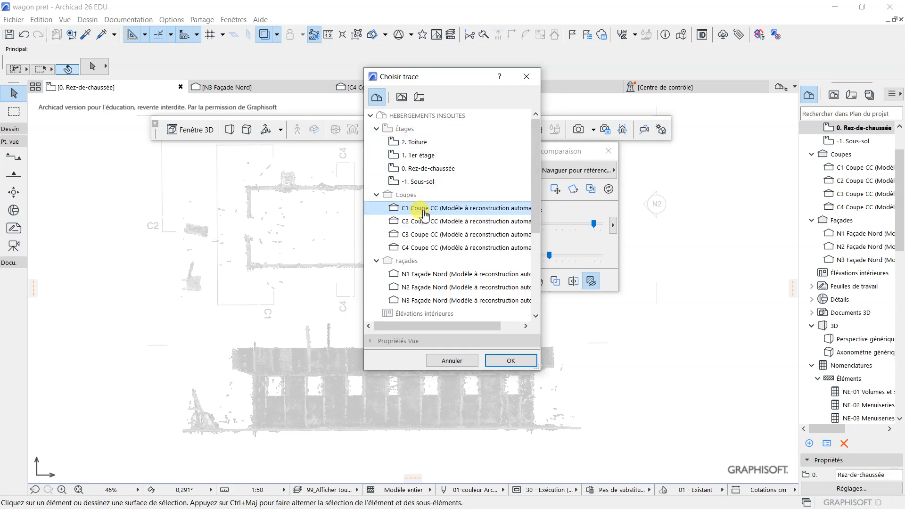
left_click(510, 361)
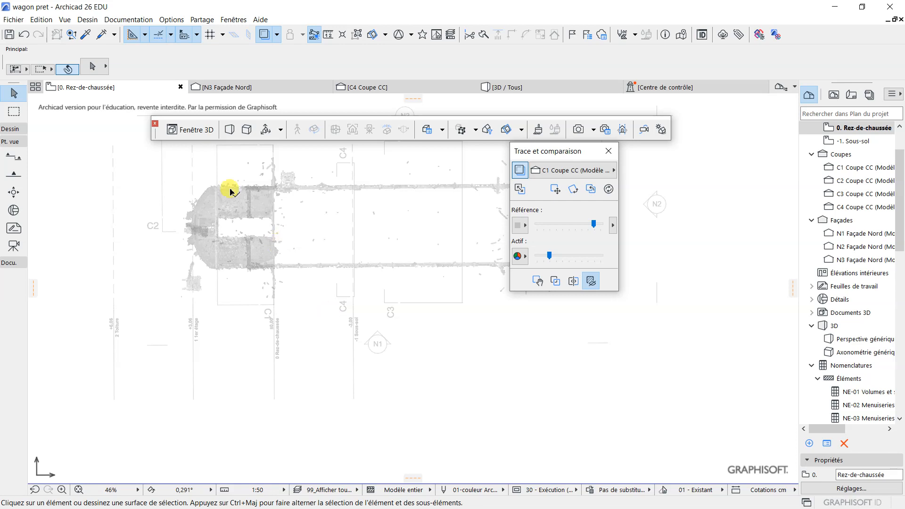
scroll(270, 229, "up", 4)
middle_click_drag(309, 250, 355, 297)
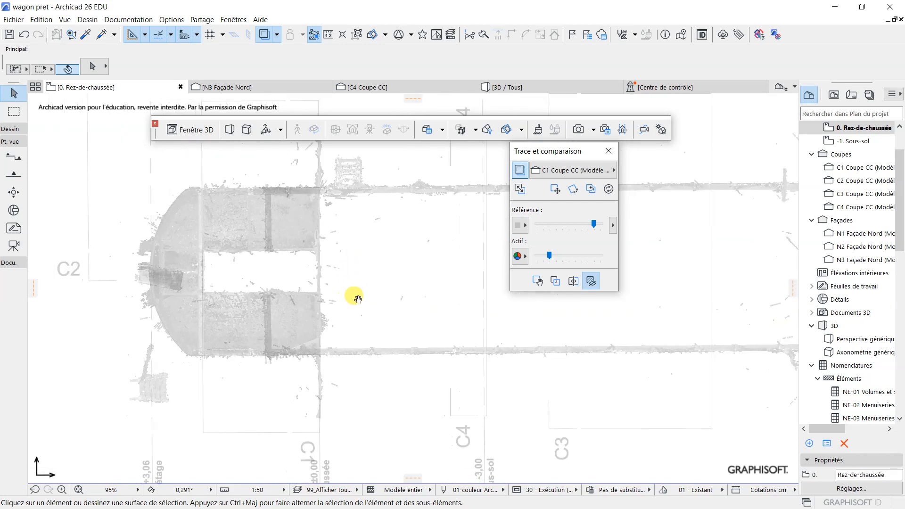
Step: Try red for the C1 trace reference and settle on the pale yellow R 230, G 230, B 179
left_click(526, 229)
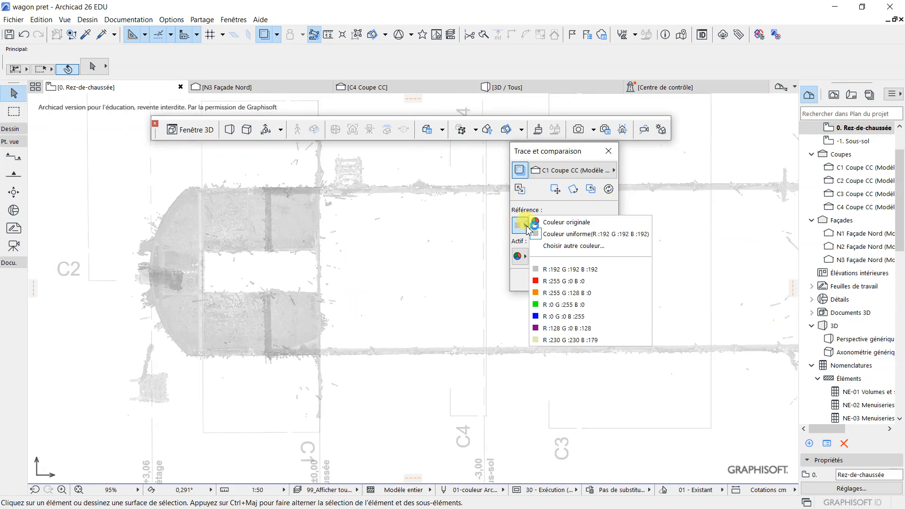
left_click(540, 279)
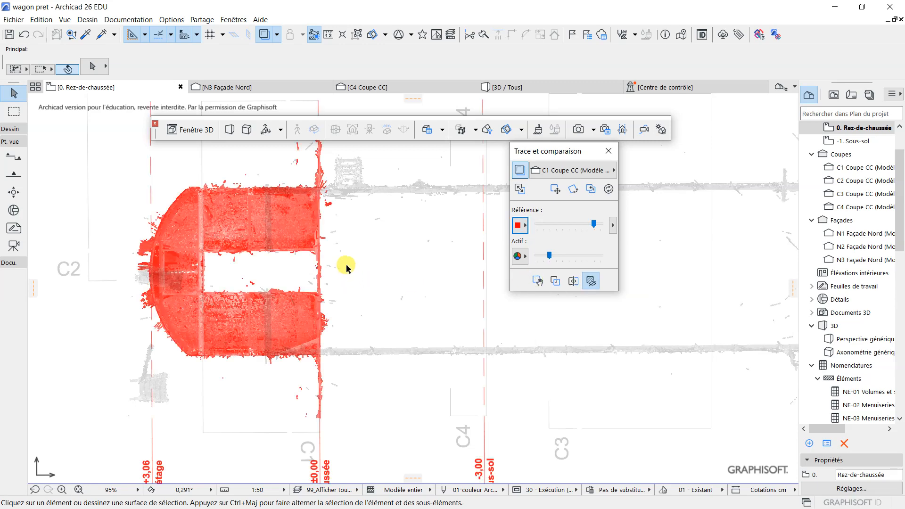
scroll(438, 239, "down", 3)
left_click(525, 226)
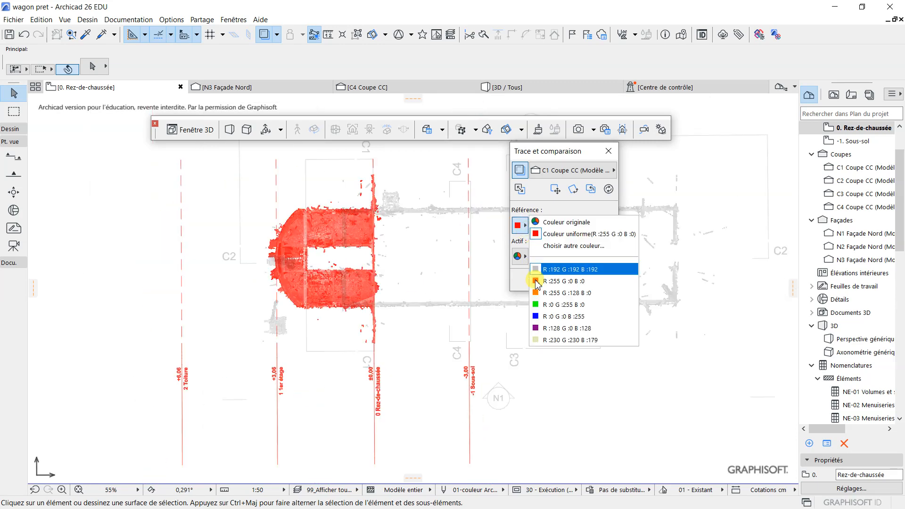
left_click(539, 340)
scroll(360, 250, "down", 2)
middle_click_drag(391, 264, 313, 237)
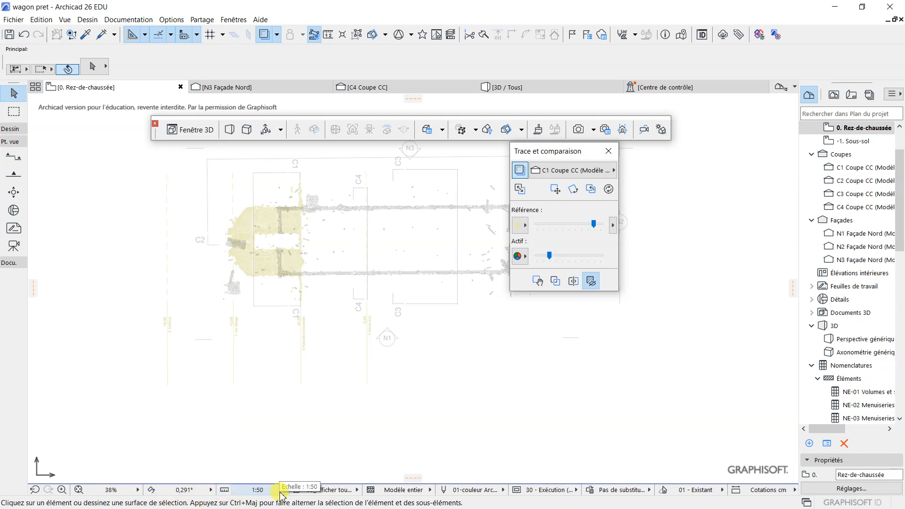
Step: Rotate the ground-floor plan view 90° clockwise about the lower end of section line C1, so the C1 trace stands upright
left_click(211, 490)
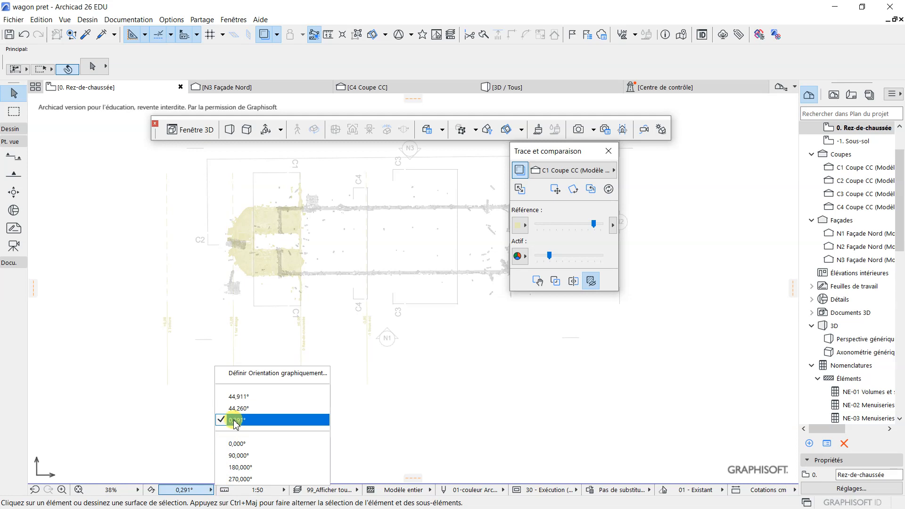
left_click(245, 374)
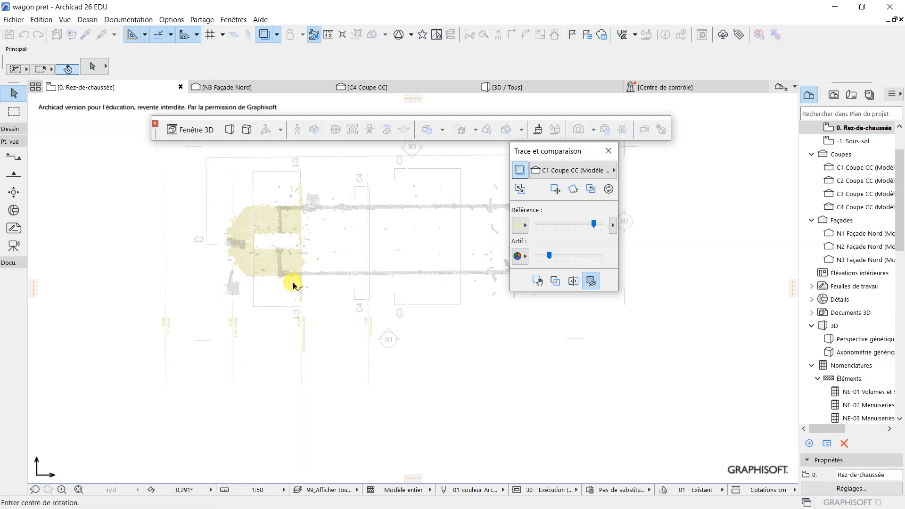
scroll(330, 313, "up", 4)
scroll(322, 360, "up", 1)
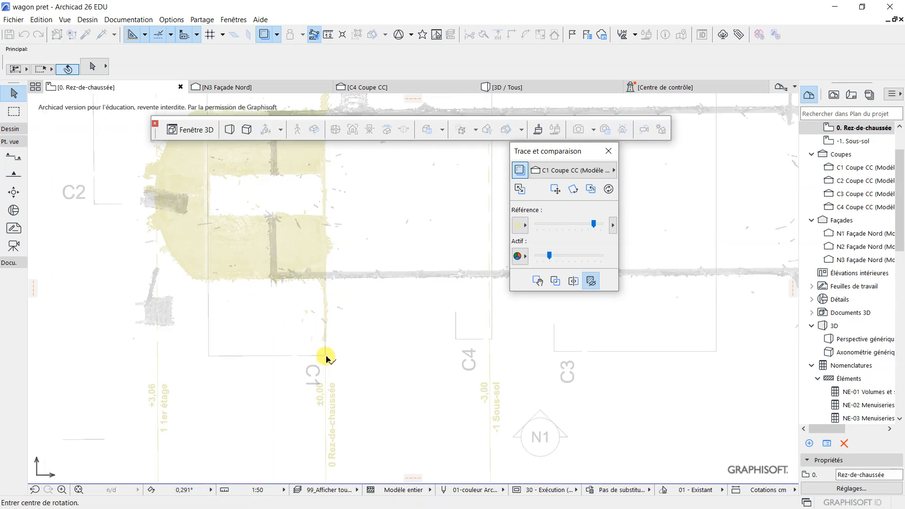
left_click(324, 356)
scroll(362, 312, "down", 3)
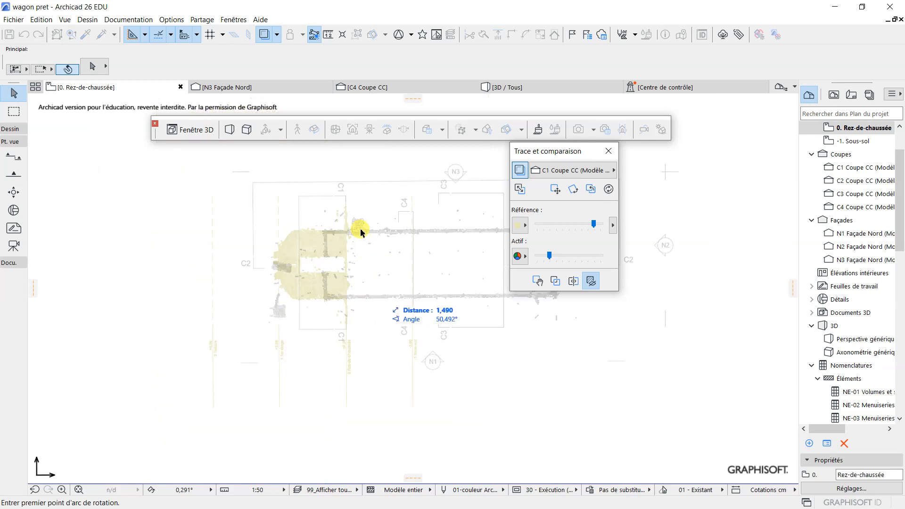
left_click(346, 198)
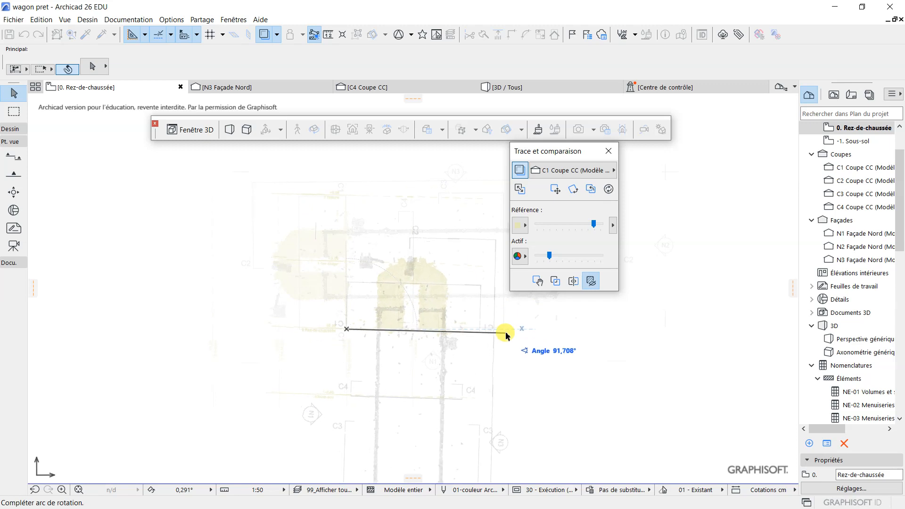
left_click(414, 342)
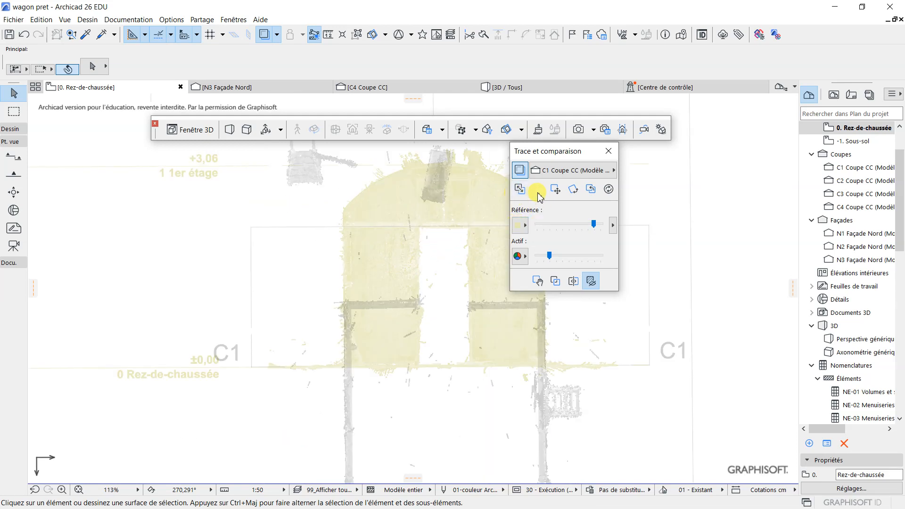
Step: Replace the ground-floor plan's trace reference with section C4 Coupe CC from the project's views
left_click(608, 176)
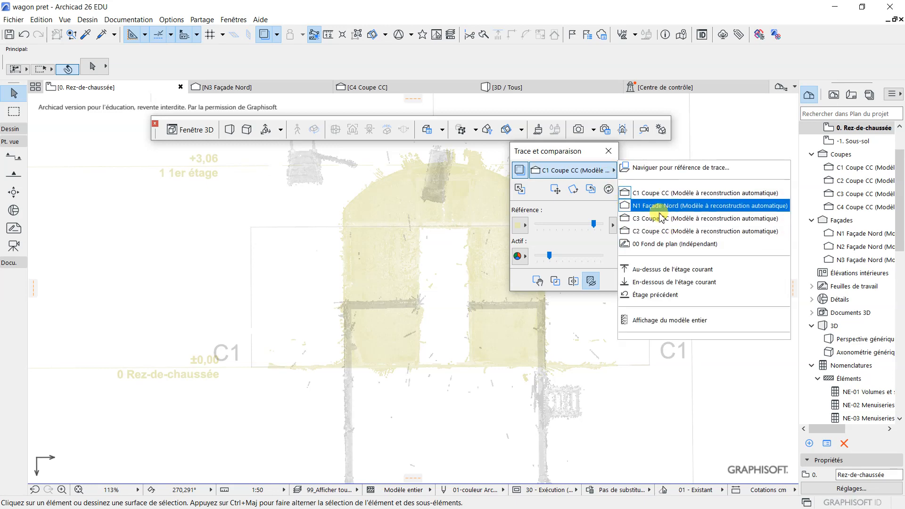
left_click(657, 169)
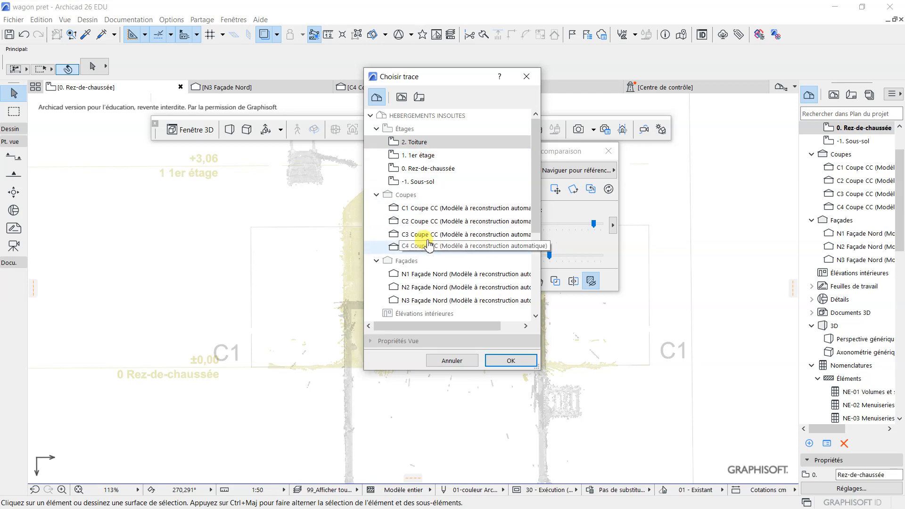
left_click(425, 253)
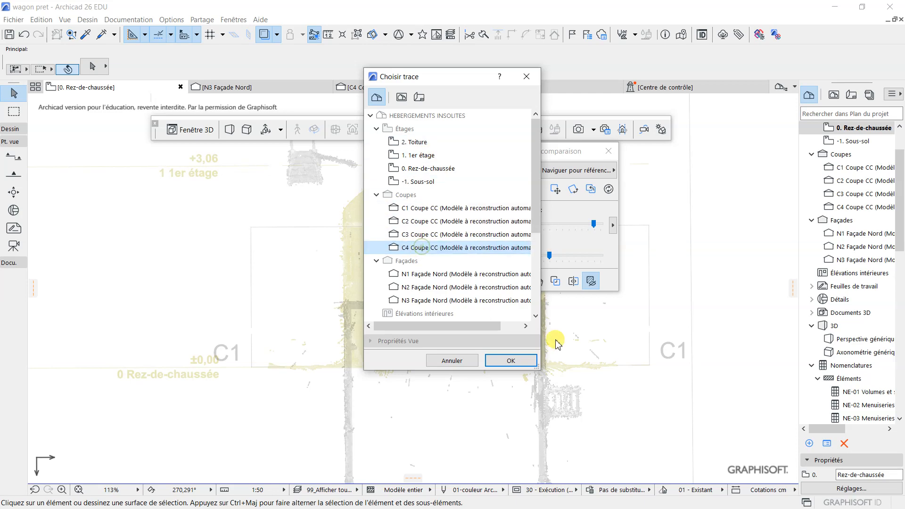
left_click(517, 368)
scroll(364, 257, "down", 4)
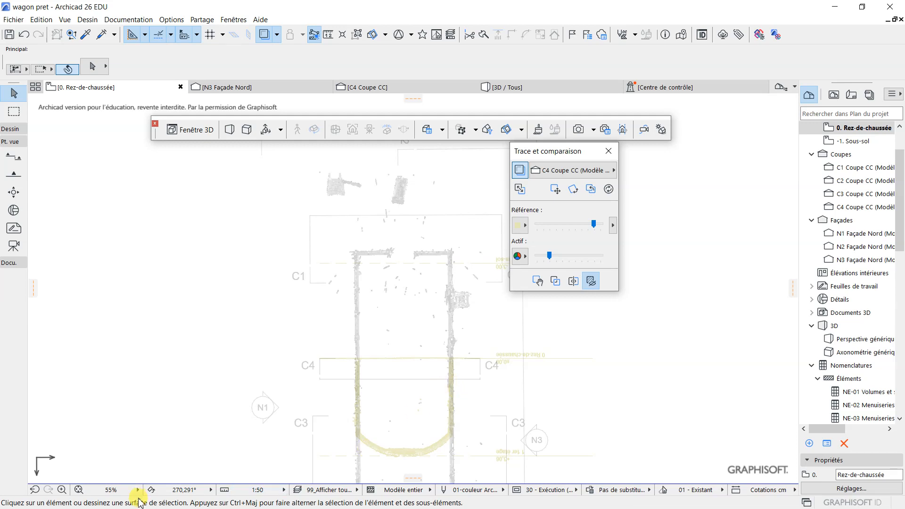
Step: Rotate the plan view 180° about the left end of section line C4, turning the C4 trace upright
left_click(211, 490)
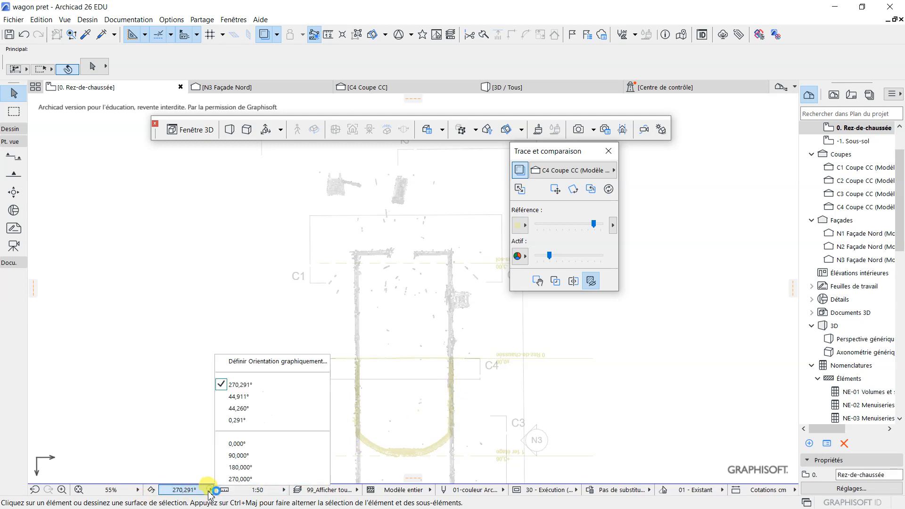
left_click(250, 361)
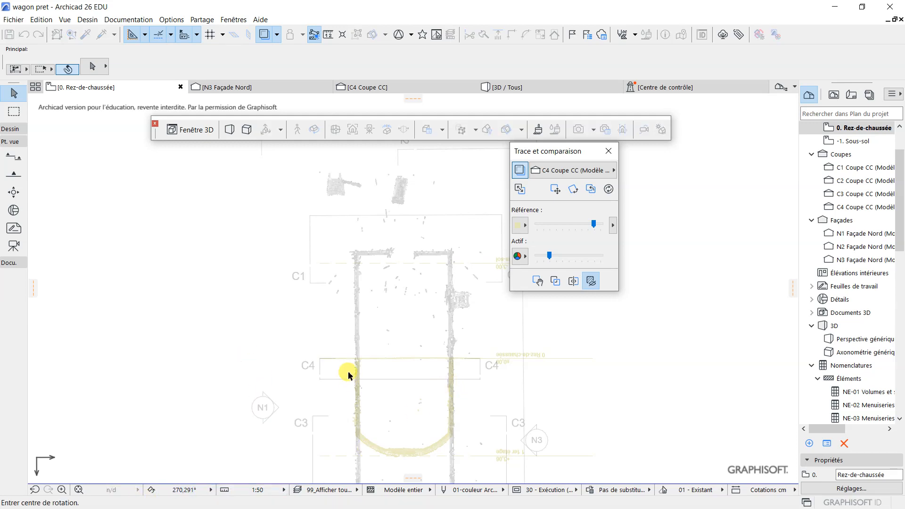
left_click(320, 360)
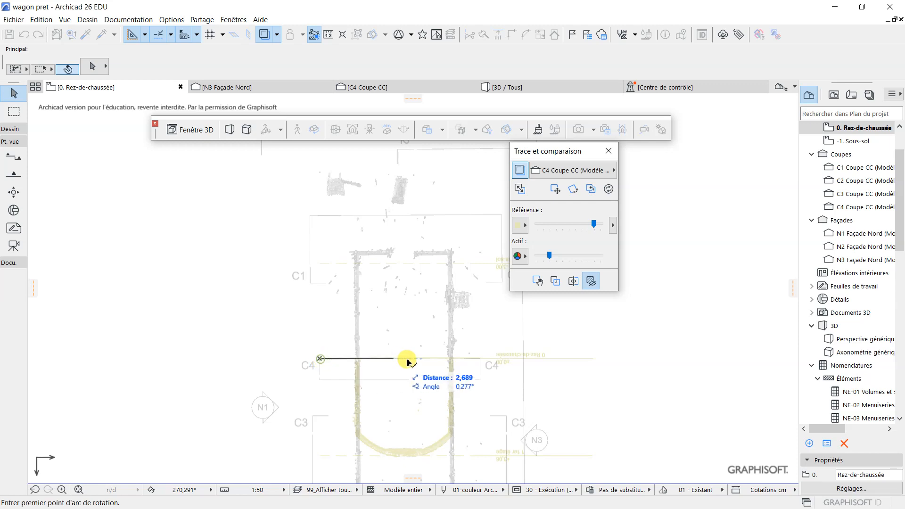
left_click(482, 361)
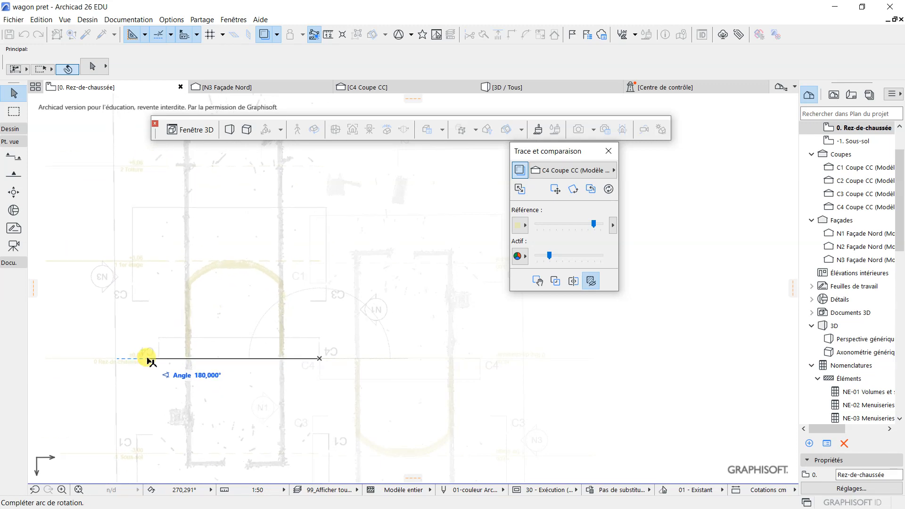
left_click(149, 361)
scroll(189, 283, "up", 3)
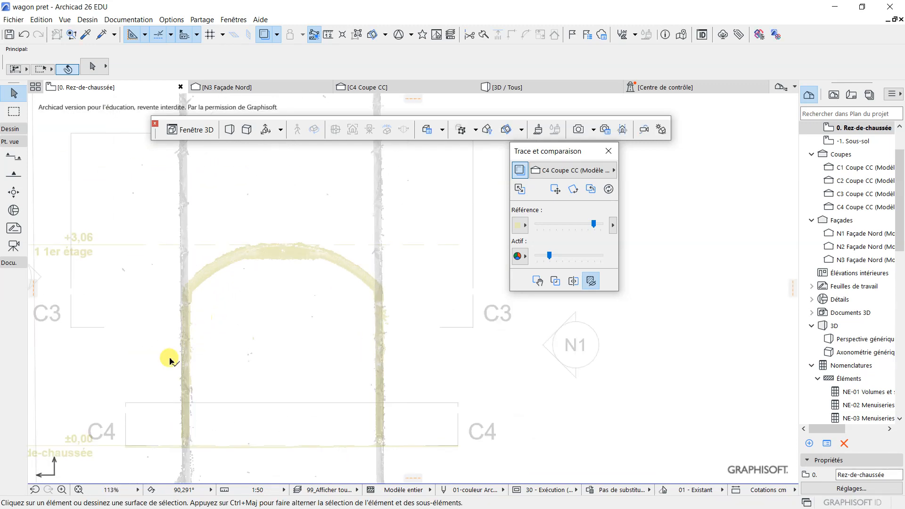